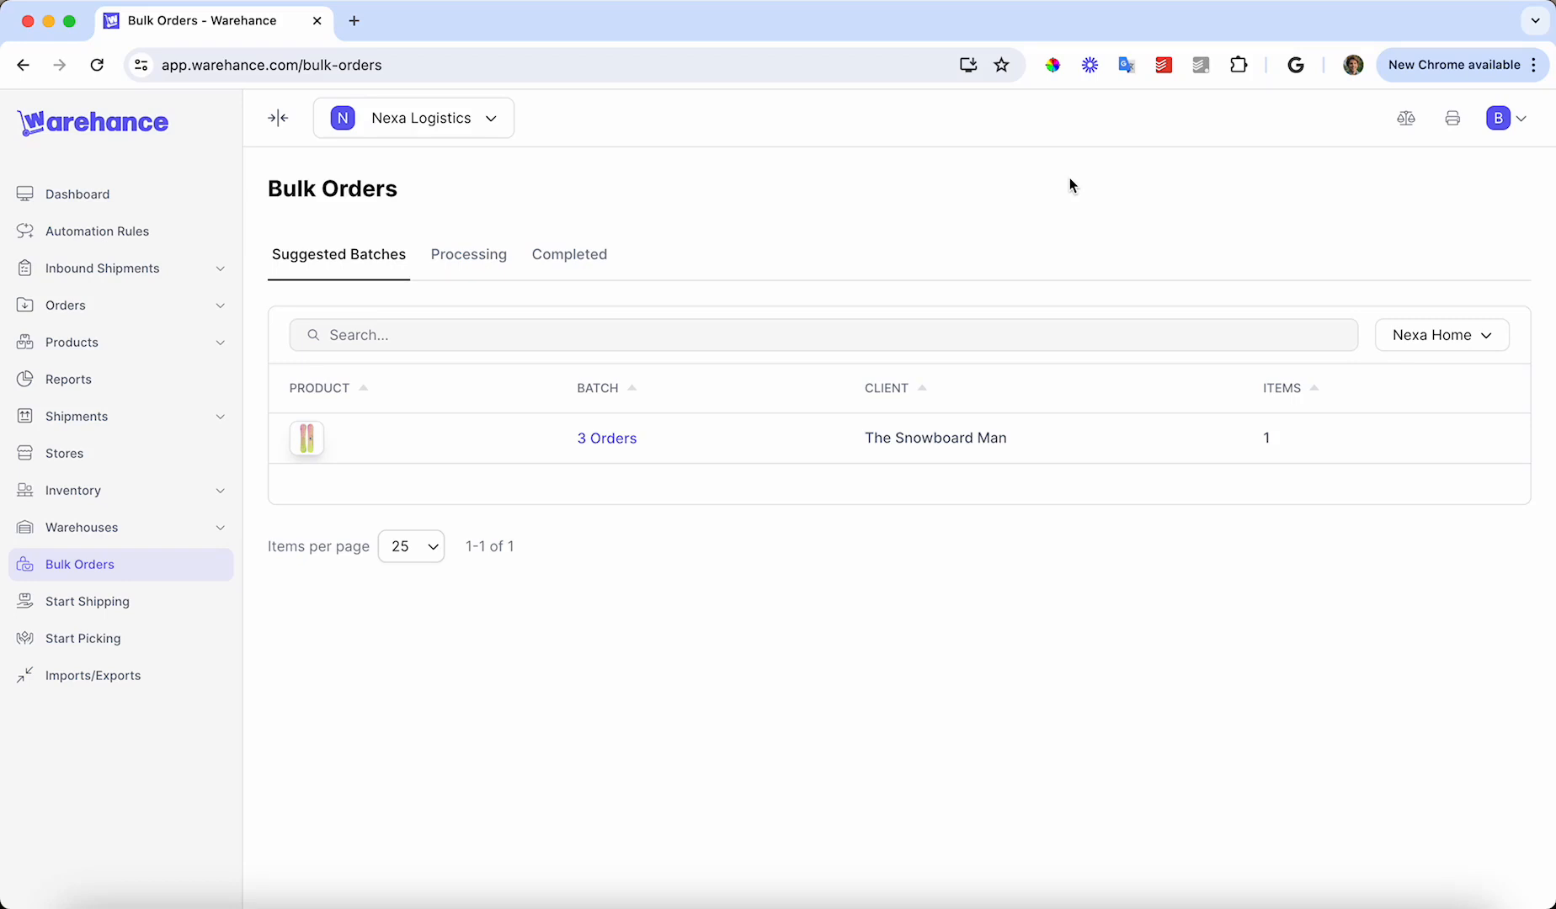
# Open the suggested 3 Orders batch for The Snowboard Man and review its product, packing configuration and included orders.
pyautogui.click(602, 438)
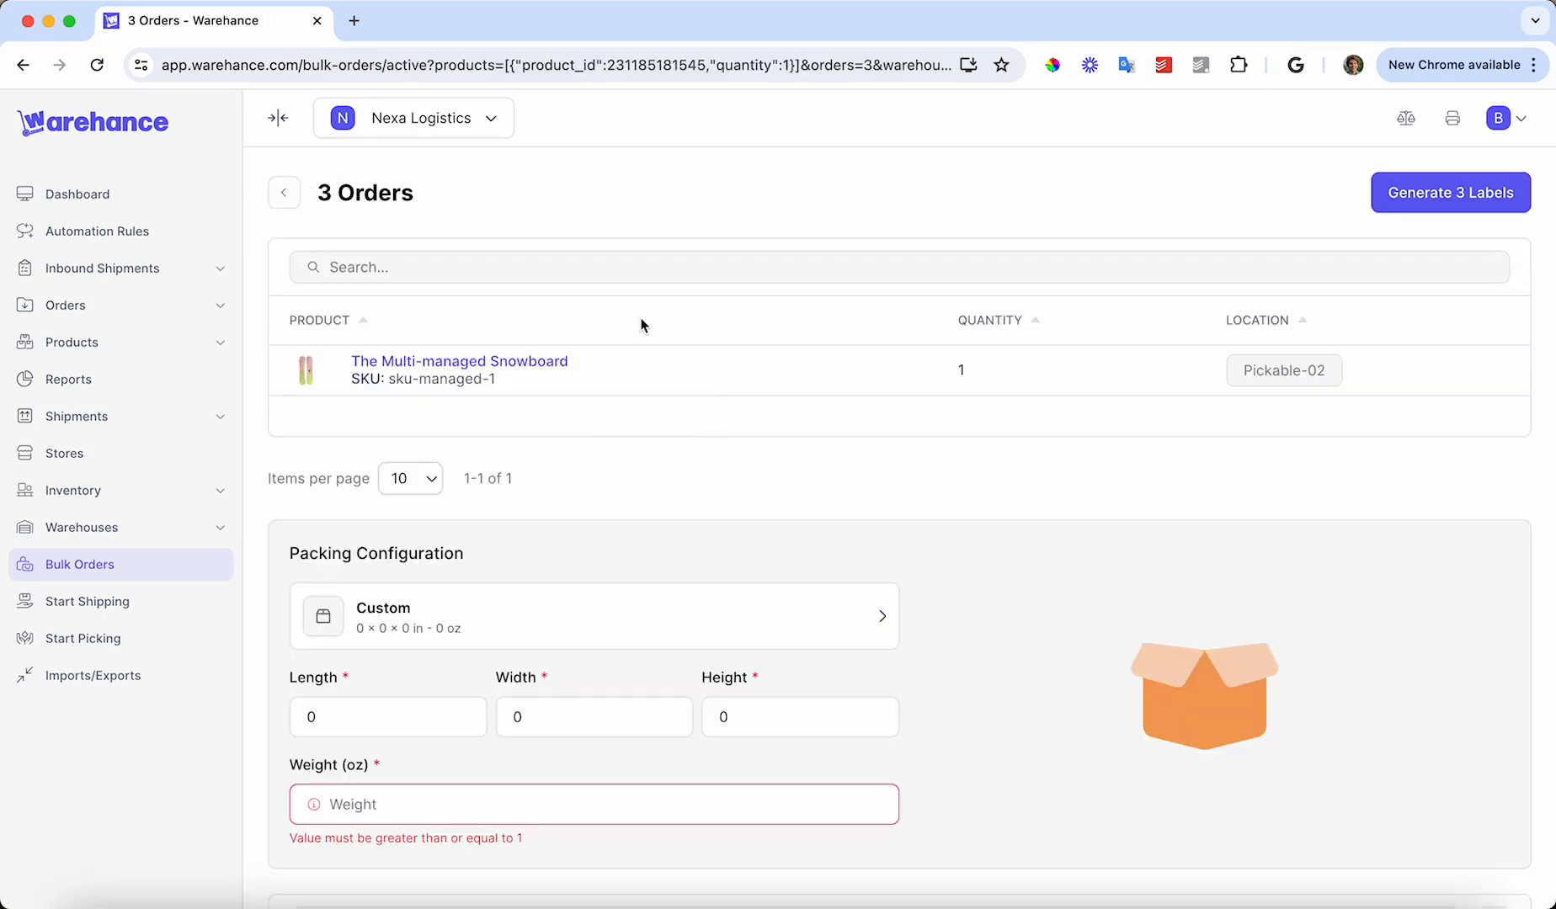
pyautogui.click(277, 199)
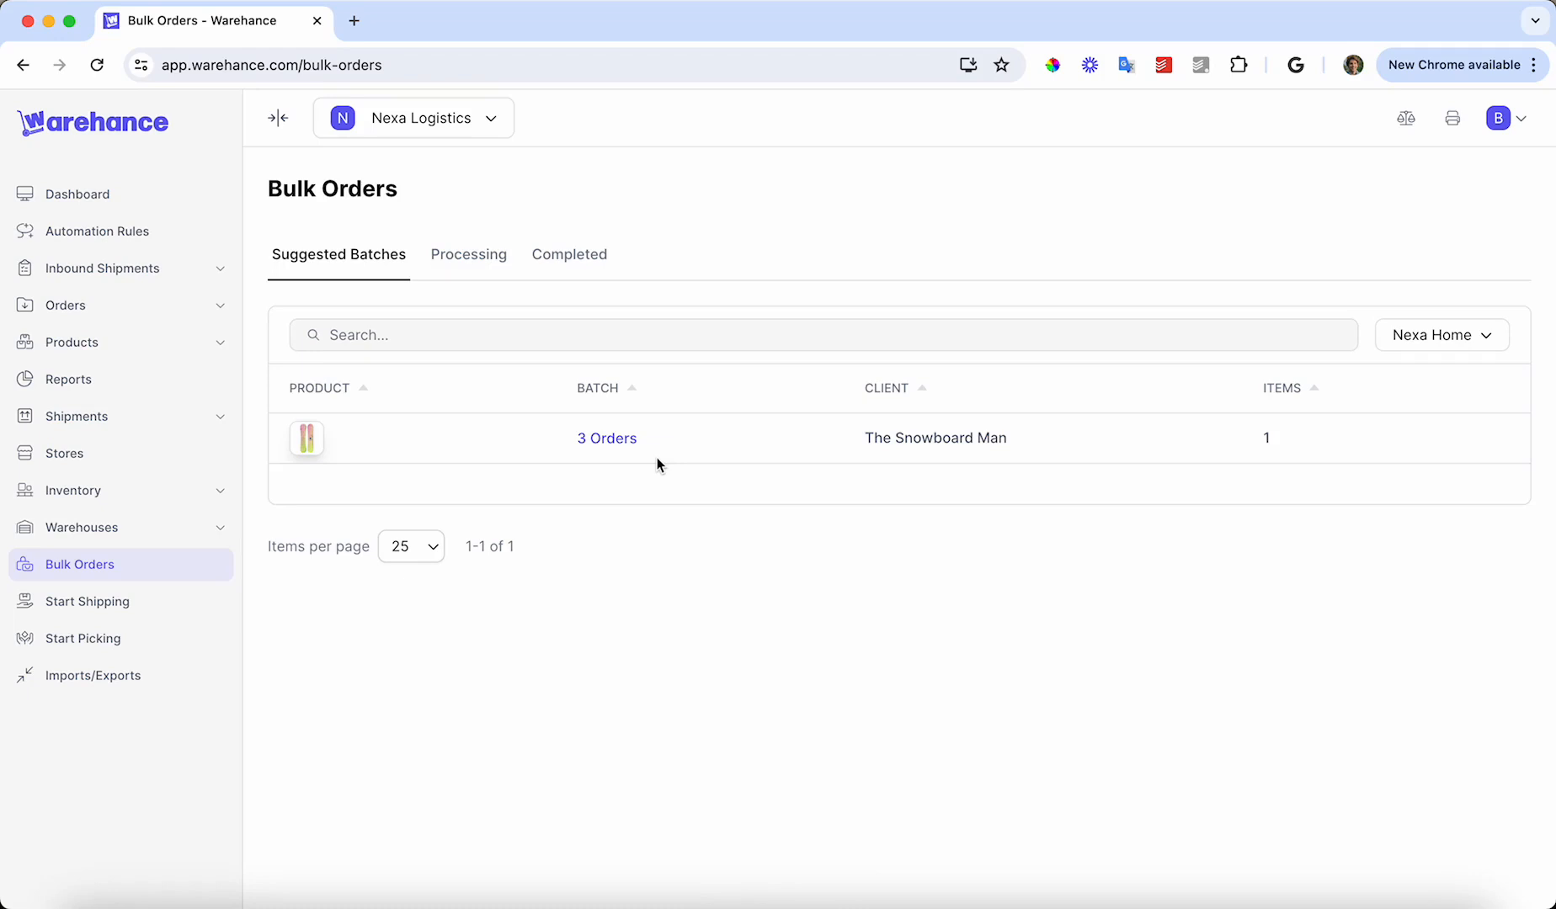
pyautogui.click(625, 444)
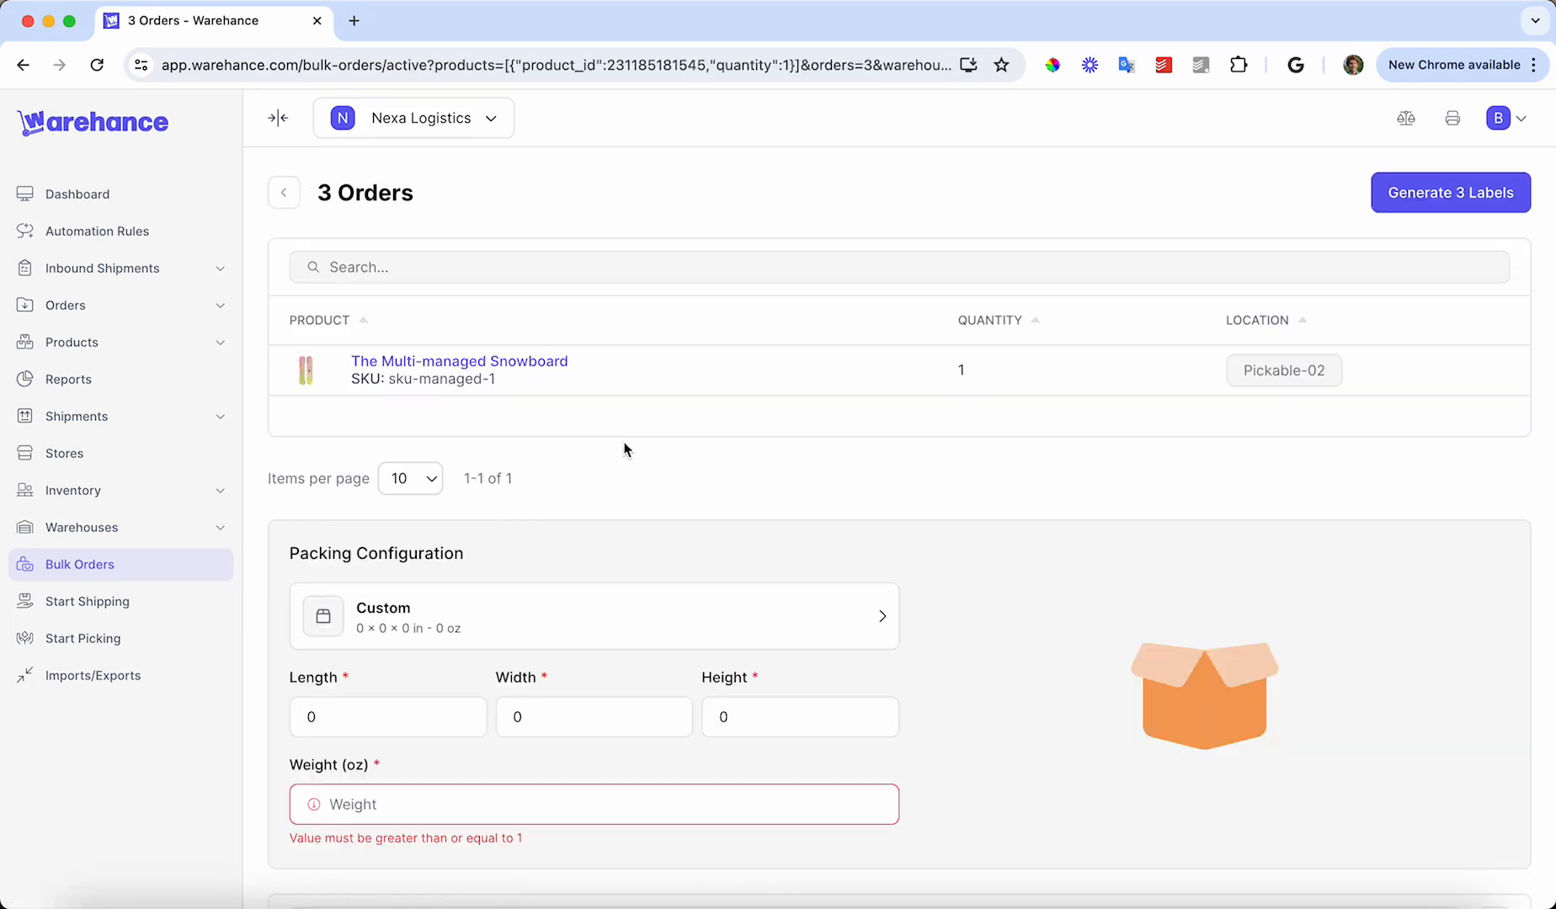
pyautogui.scroll(-4, 624, 448)
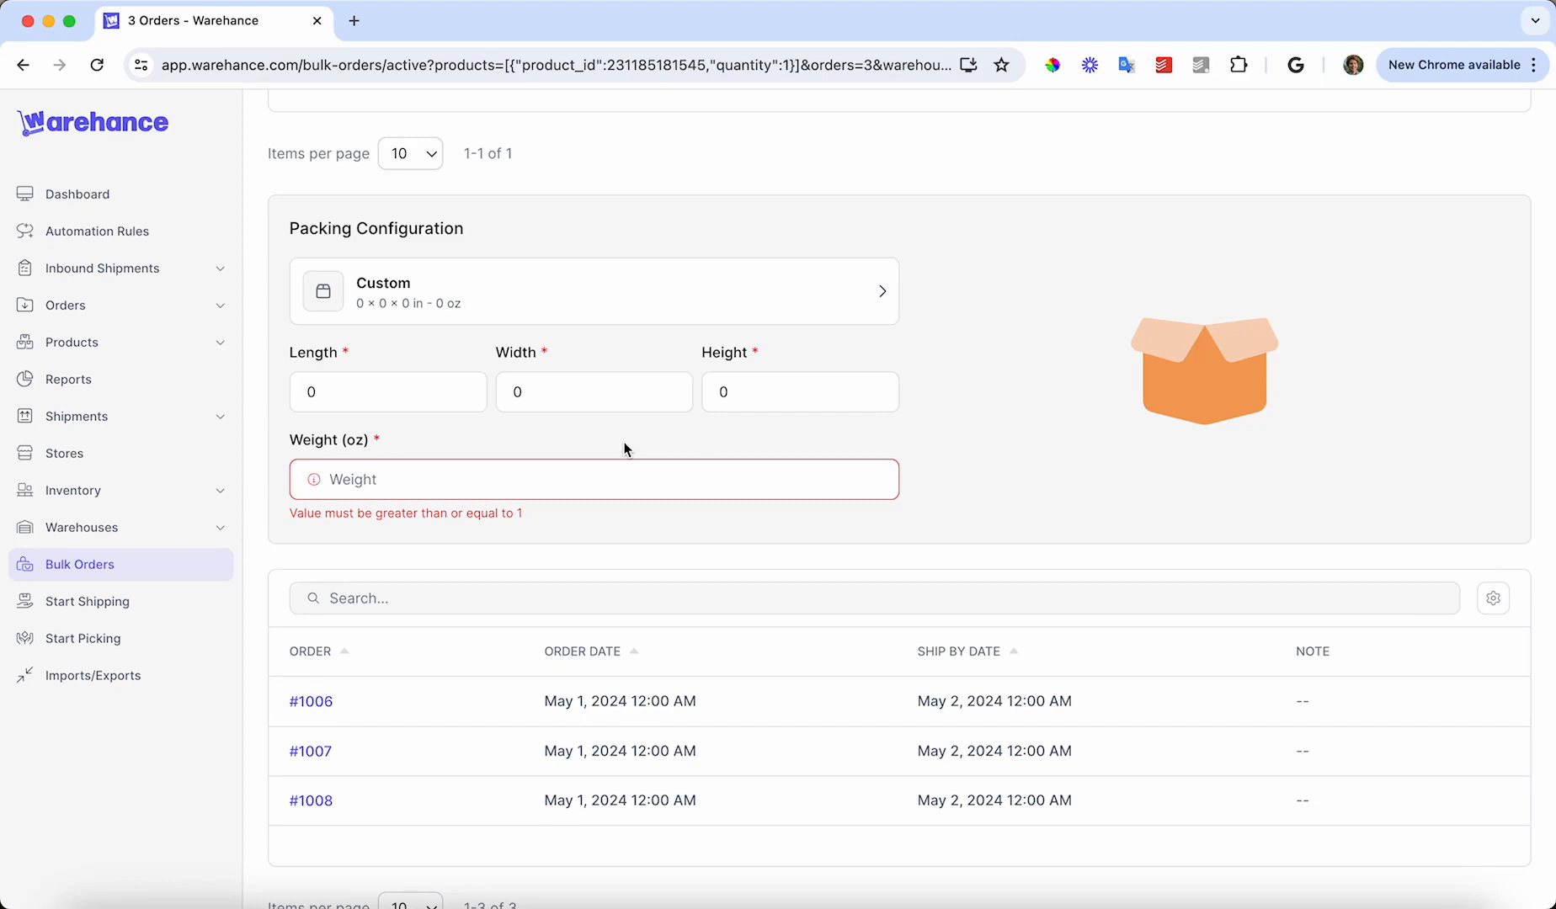
pyautogui.scroll(4, 829, 432)
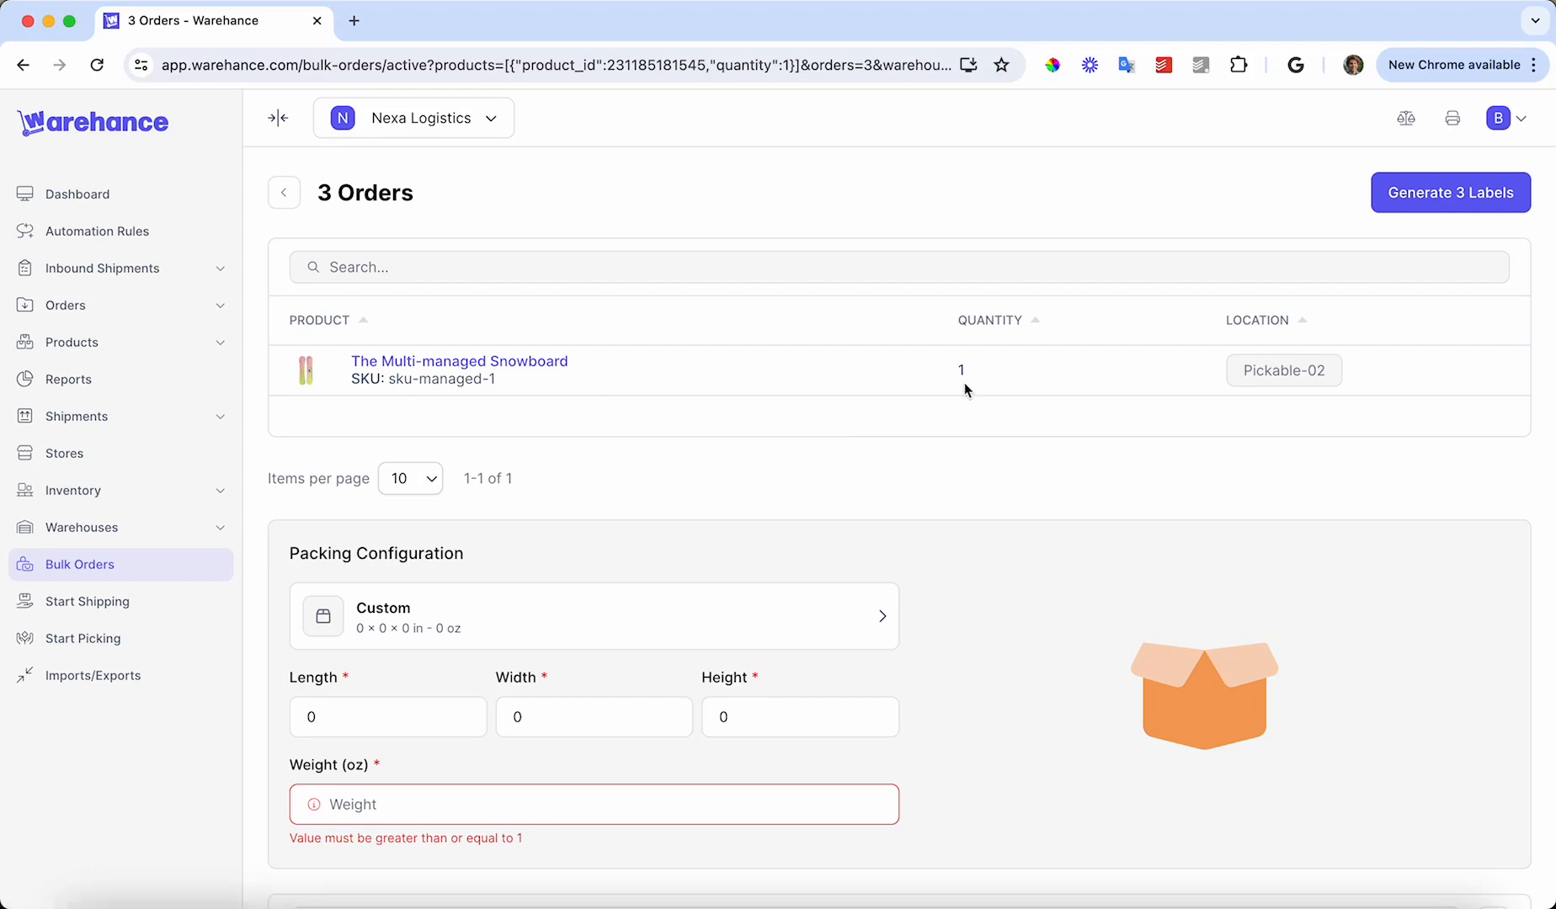
# Save Pickable-02 as the picking location for The Multi-managed Snowboard.
pyautogui.click(1273, 379)
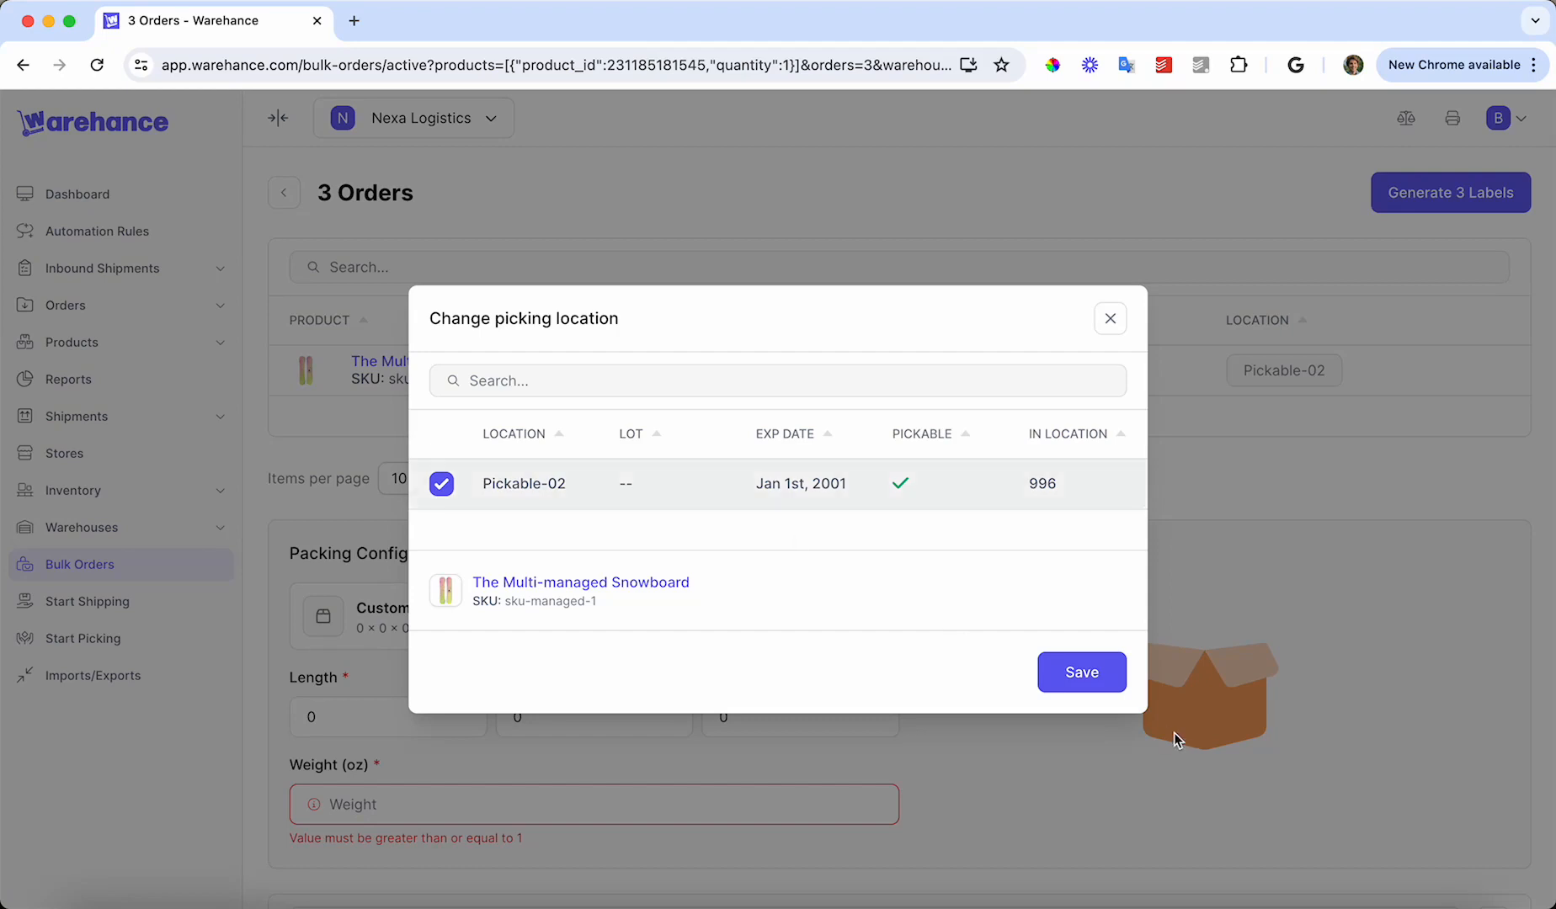
pyautogui.click(1116, 678)
# Set the batch's Custom packing configuration to length 10, width 10 and height 10 in, with a weight of 10 oz.
pyautogui.scroll(-2, 628, 474)
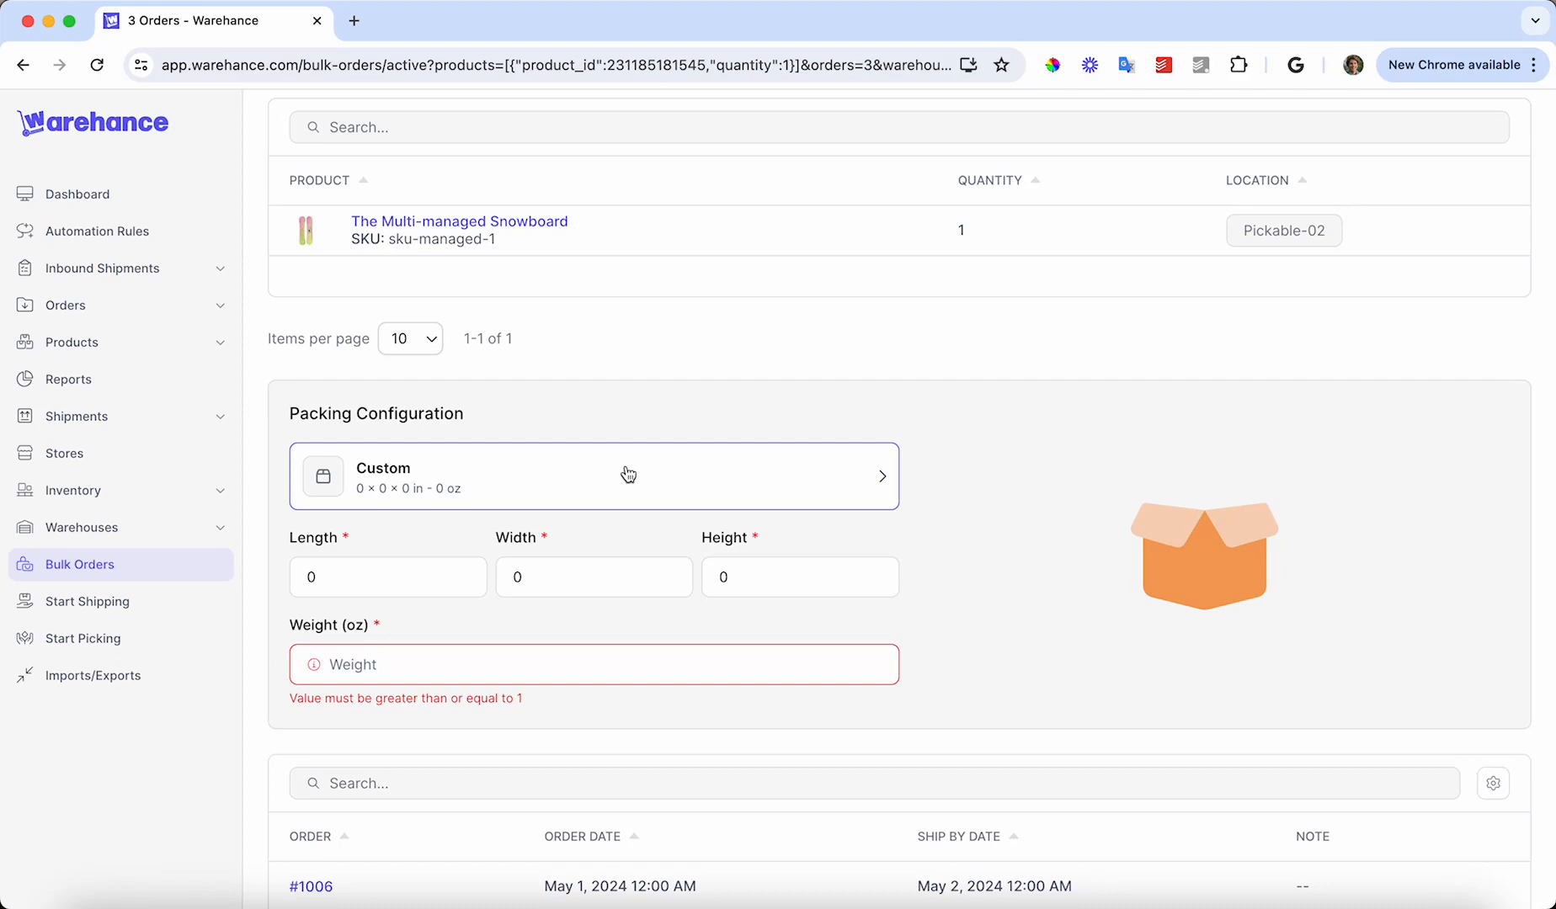
pyautogui.click(628, 475)
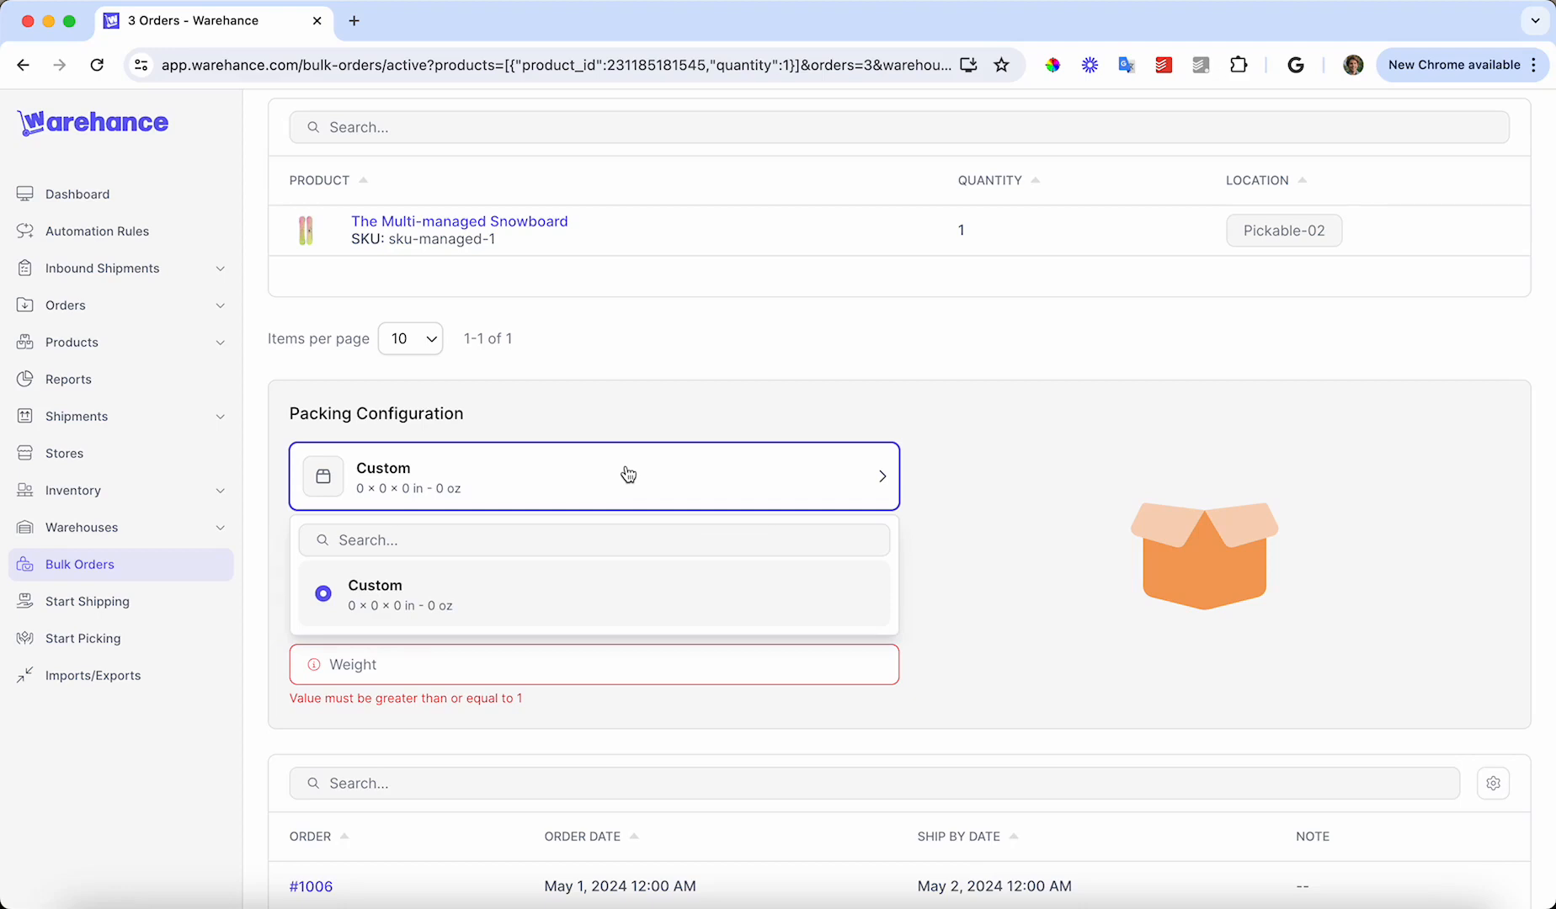
pyautogui.click(628, 474)
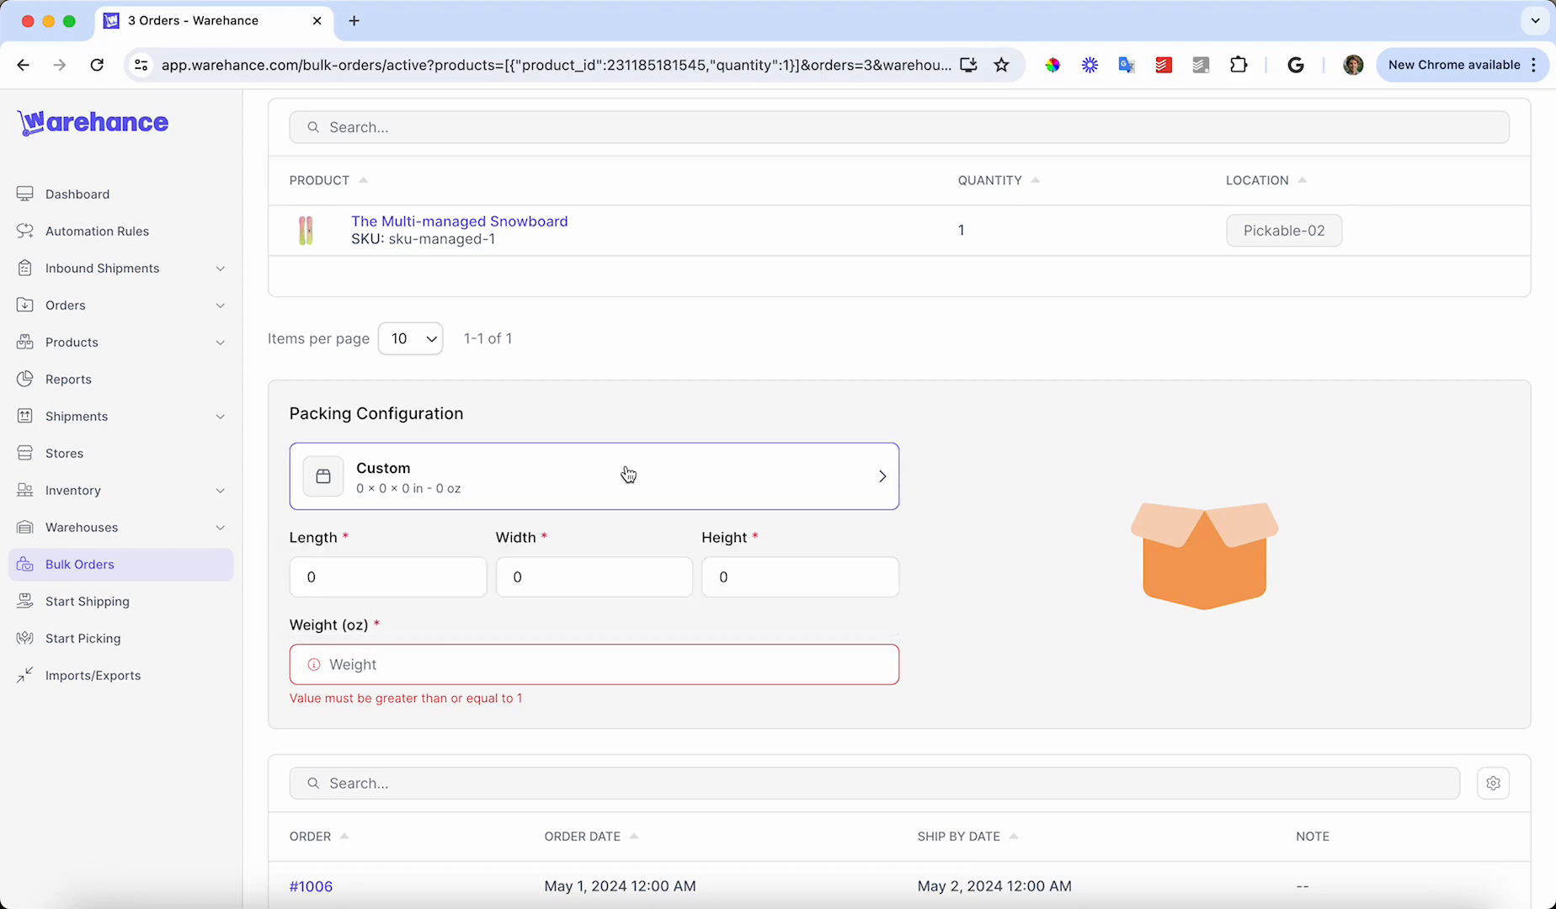
pyautogui.click(401, 588)
pyautogui.press('BackSpace')
pyautogui.write('10')
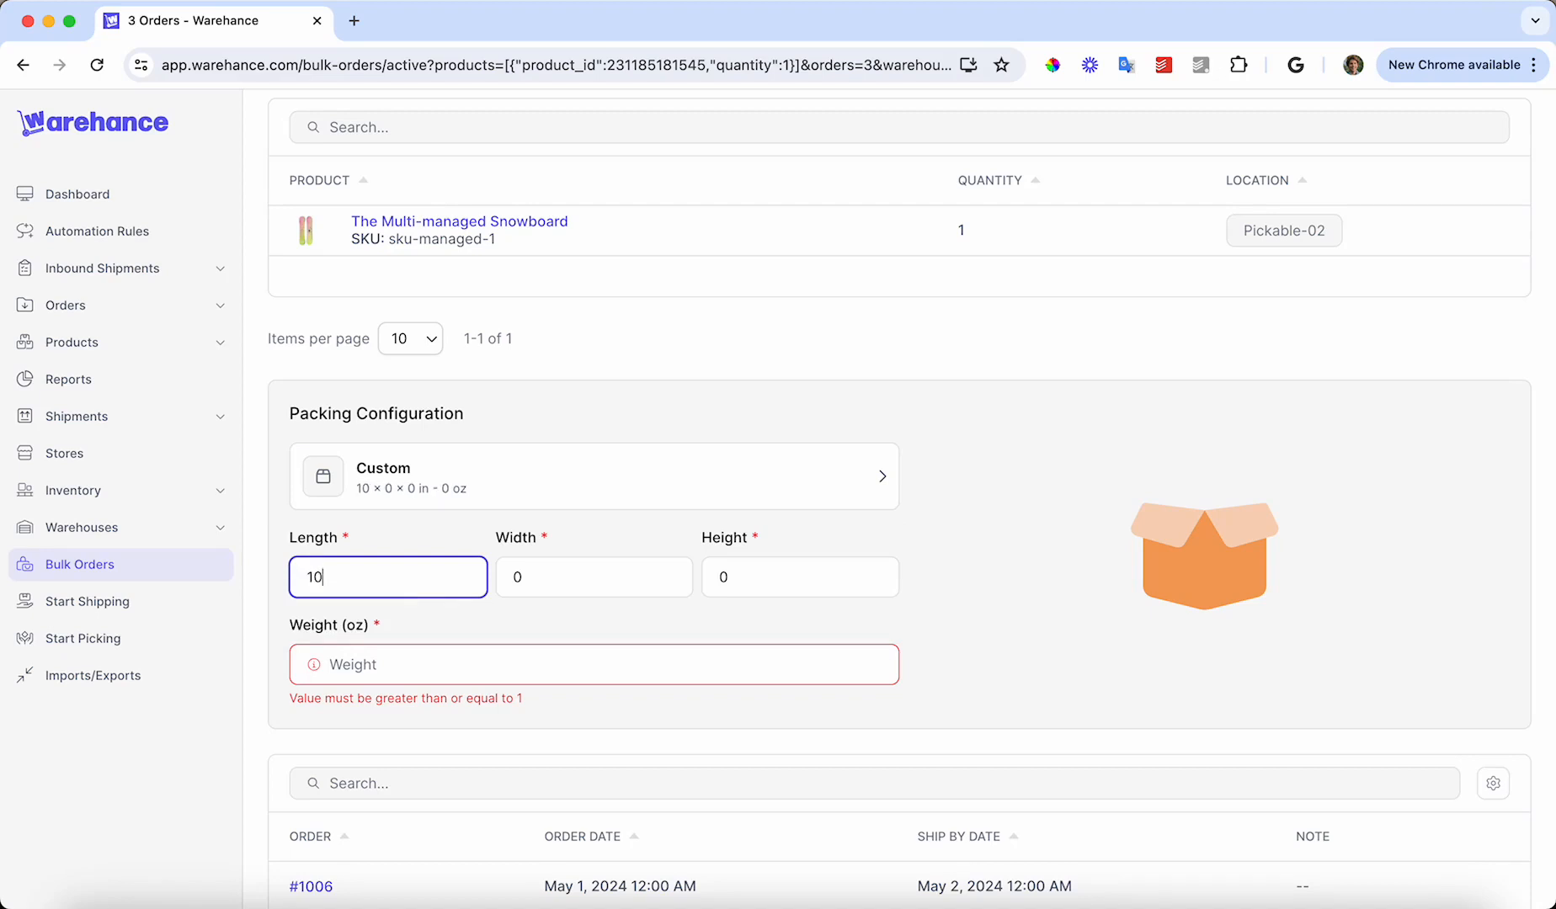
pyautogui.press('Tab')
pyautogui.write('10')
pyautogui.press('Tab')
pyautogui.write('10')
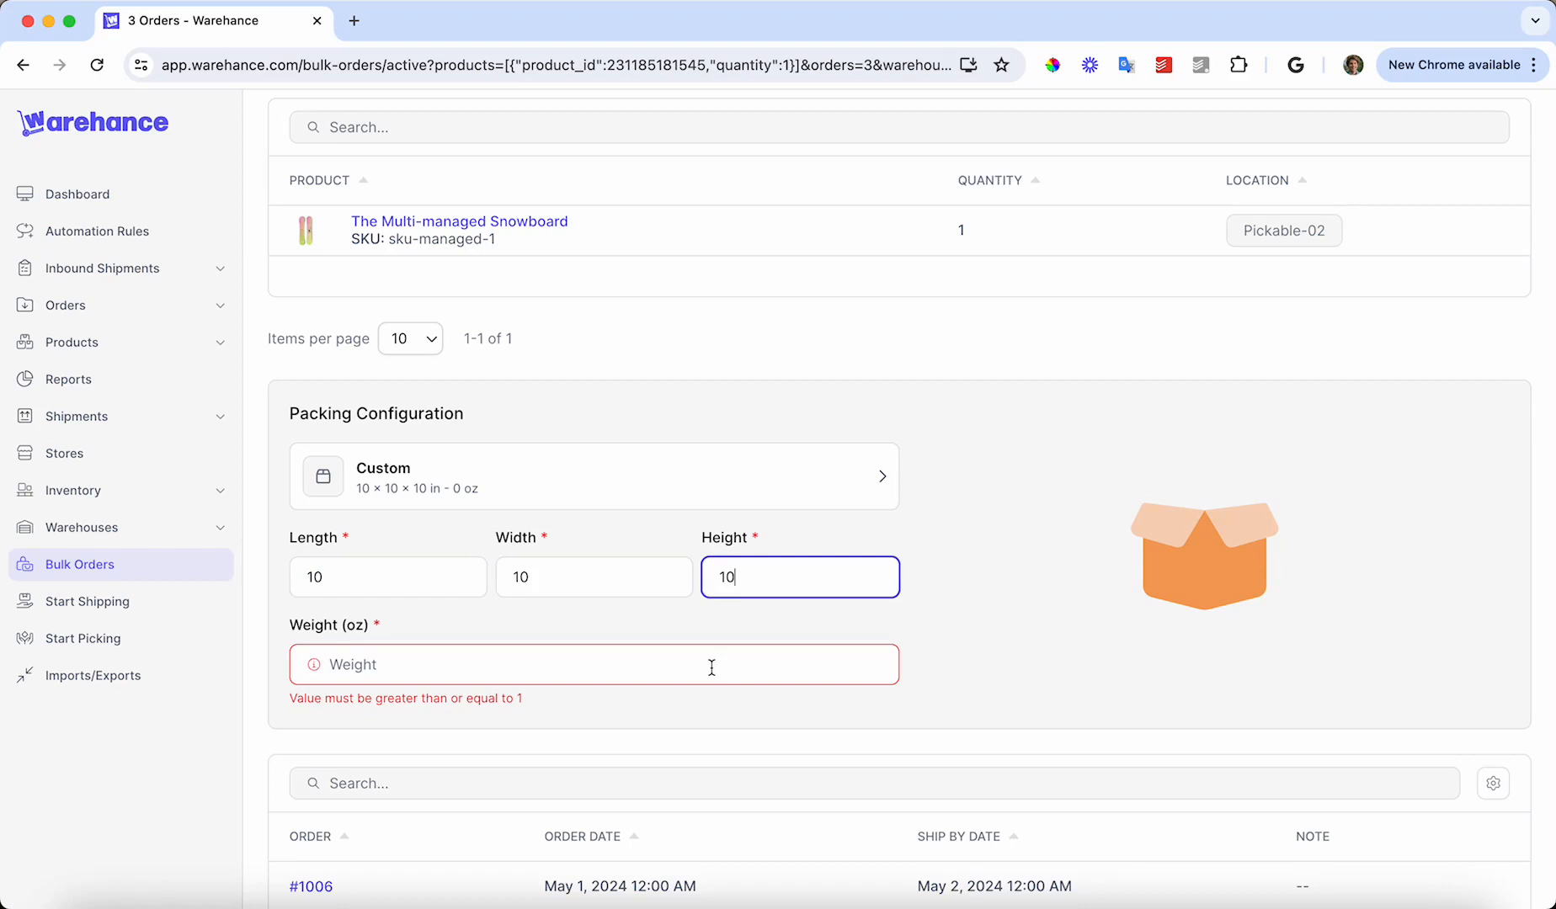
pyautogui.press('Tab')
pyautogui.write('10')
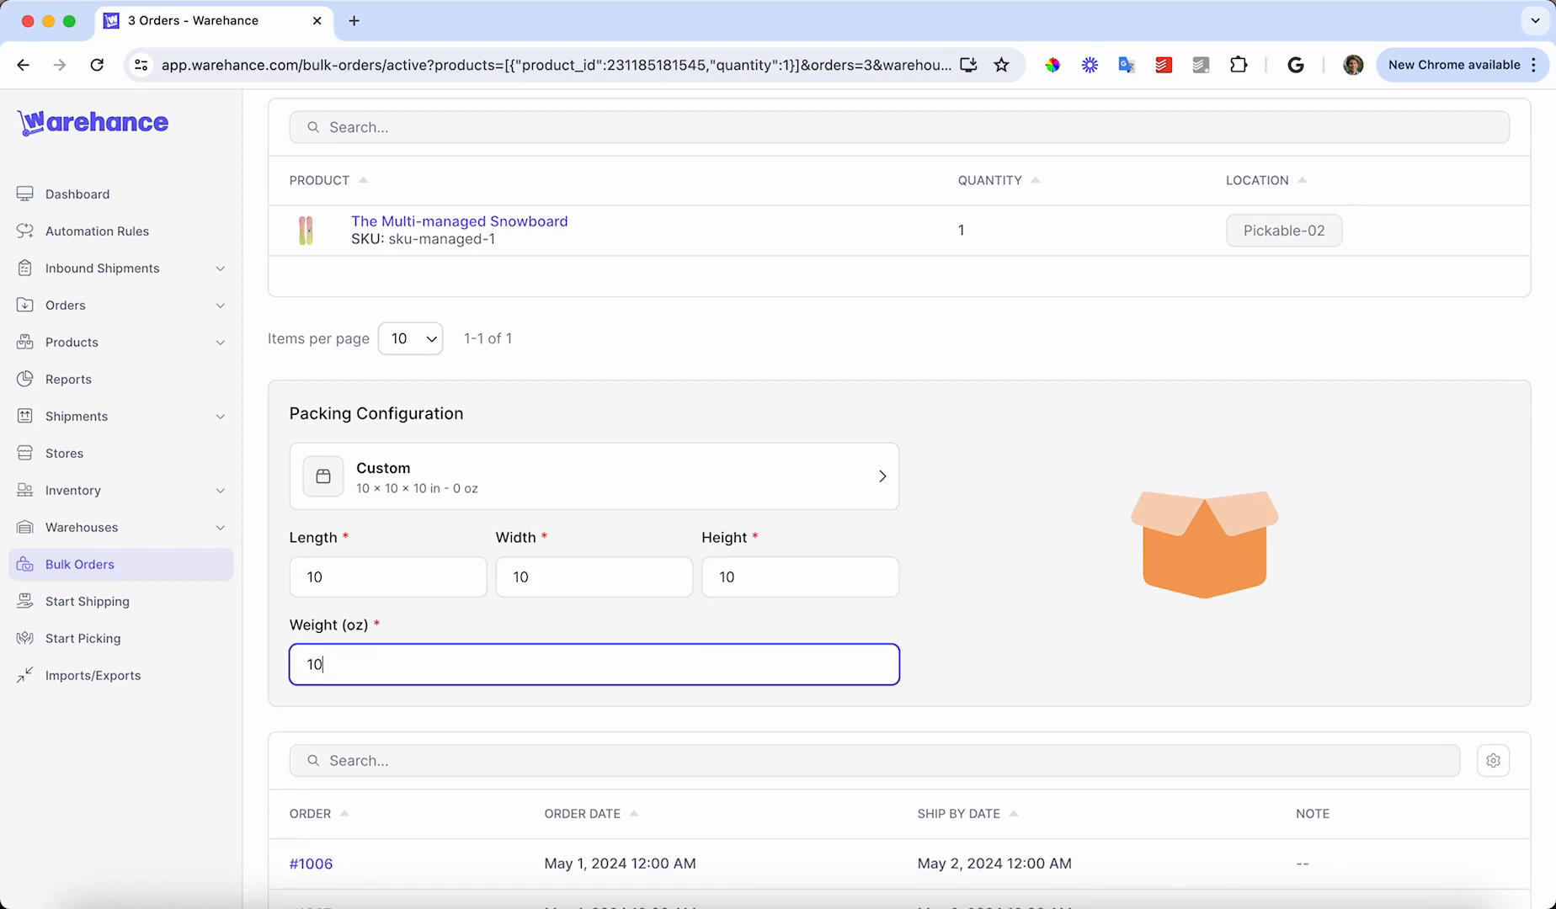
pyautogui.click(1027, 644)
# Open the order list's settings and save them with a batch size of 25.
pyautogui.scroll(-3, 1027, 644)
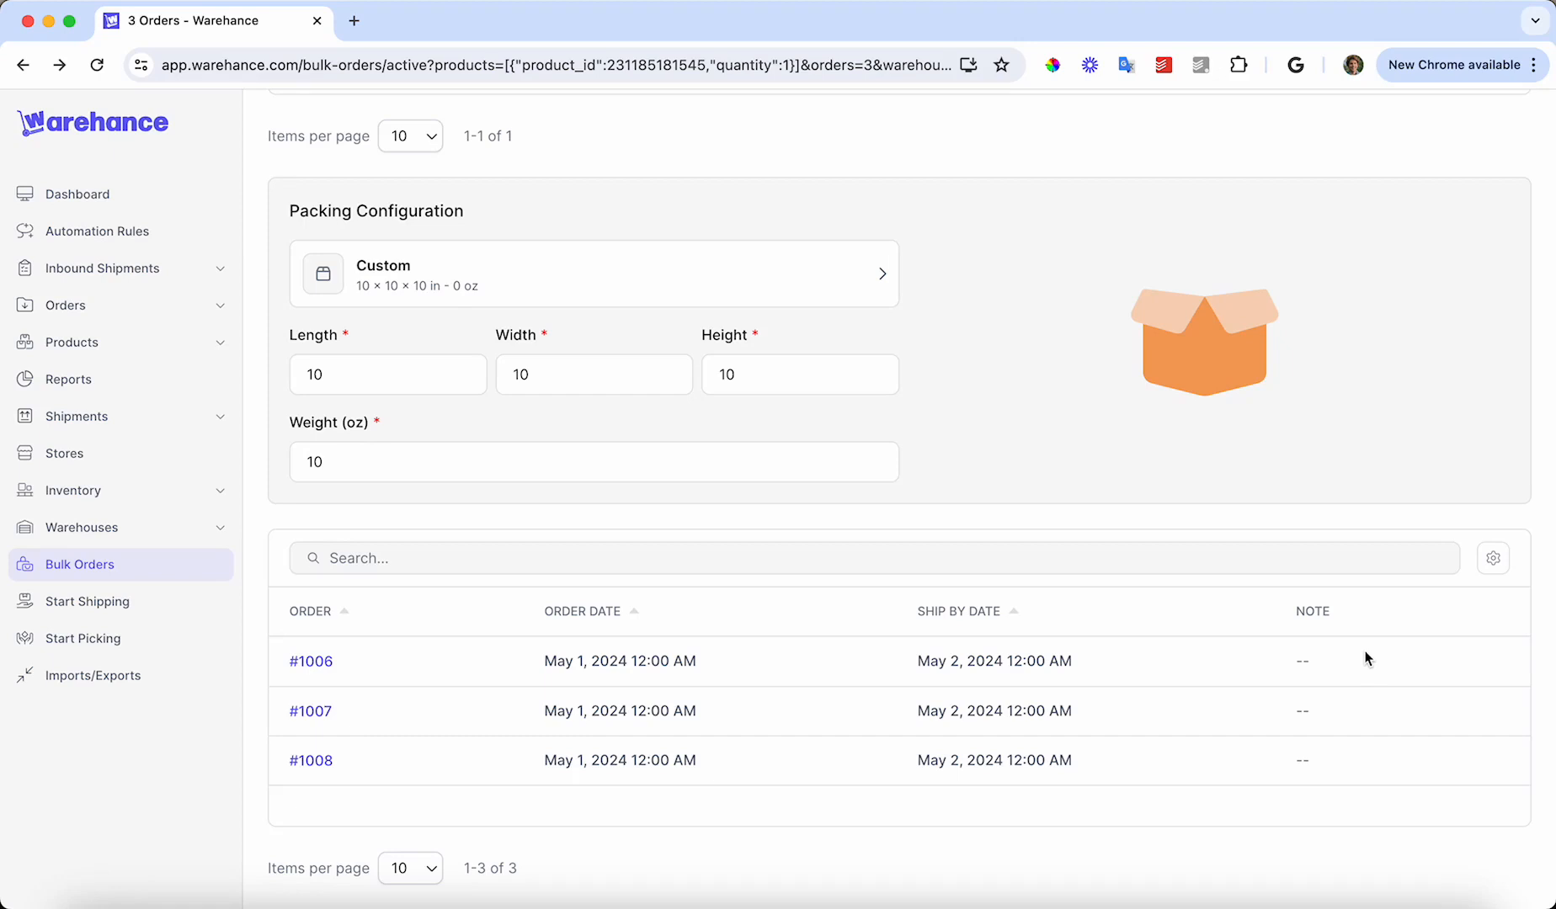
pyautogui.click(1497, 562)
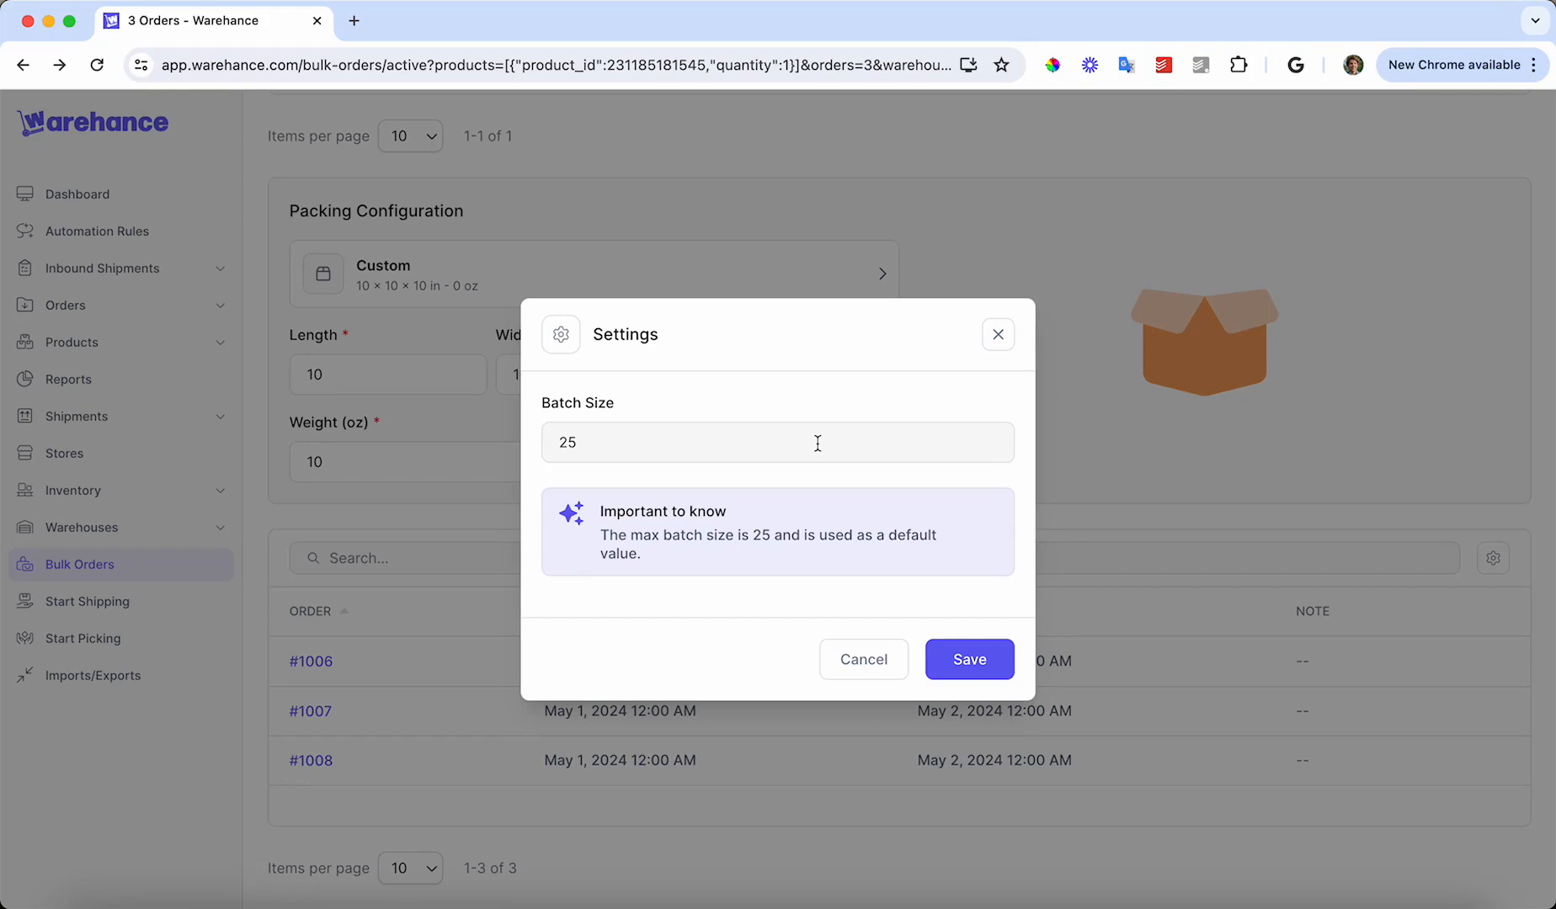
pyautogui.click(983, 661)
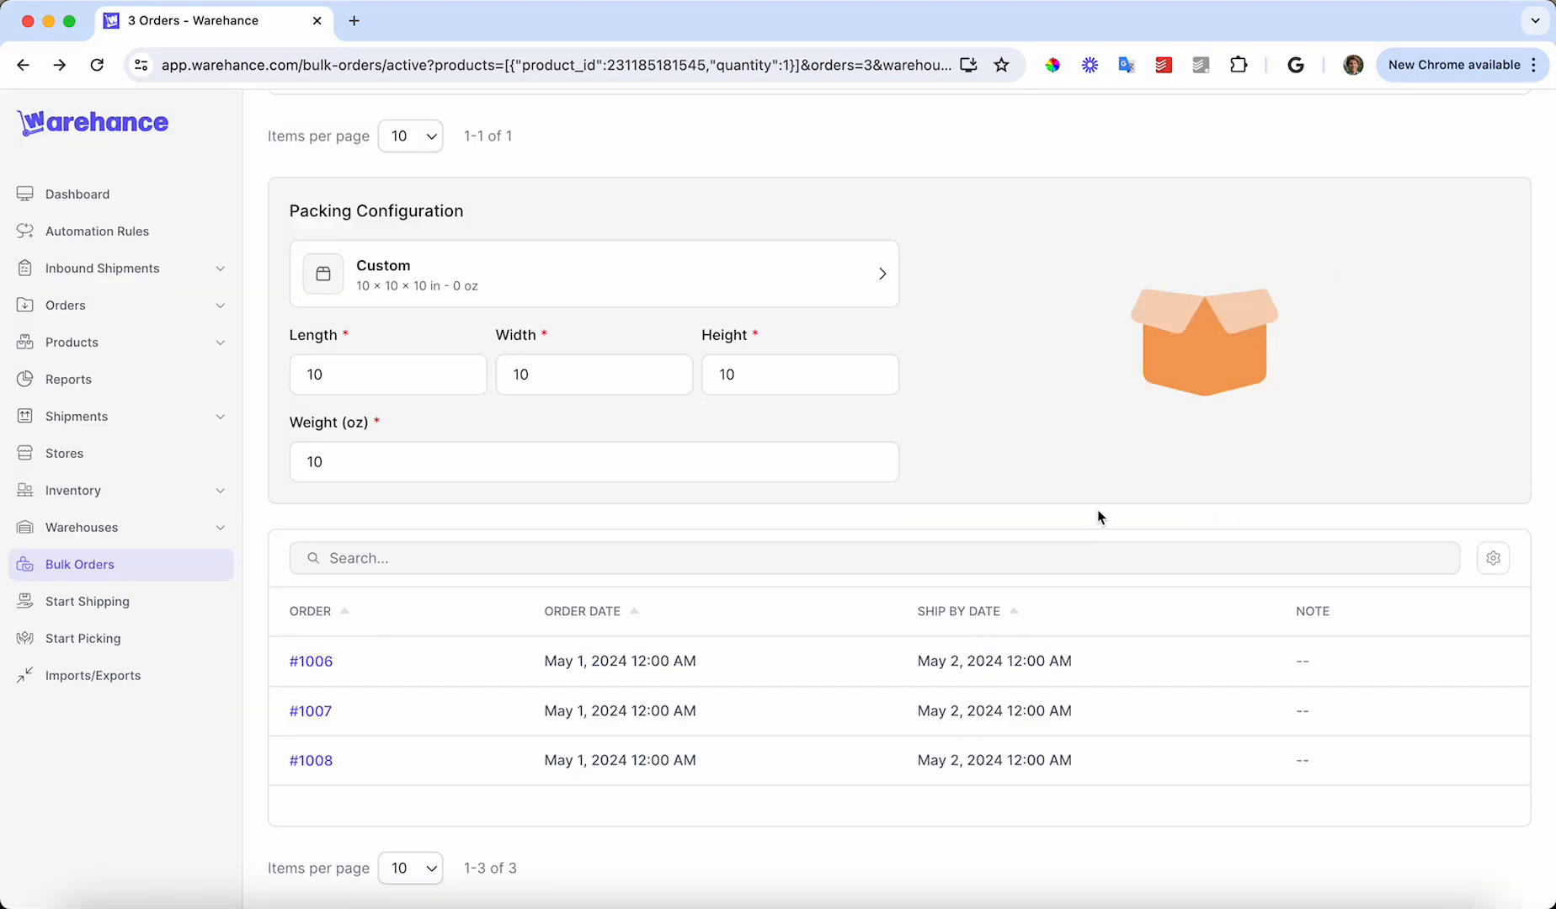
# Generate the shipping labels for the three orders in the batch.
pyautogui.scroll(5, 1098, 510)
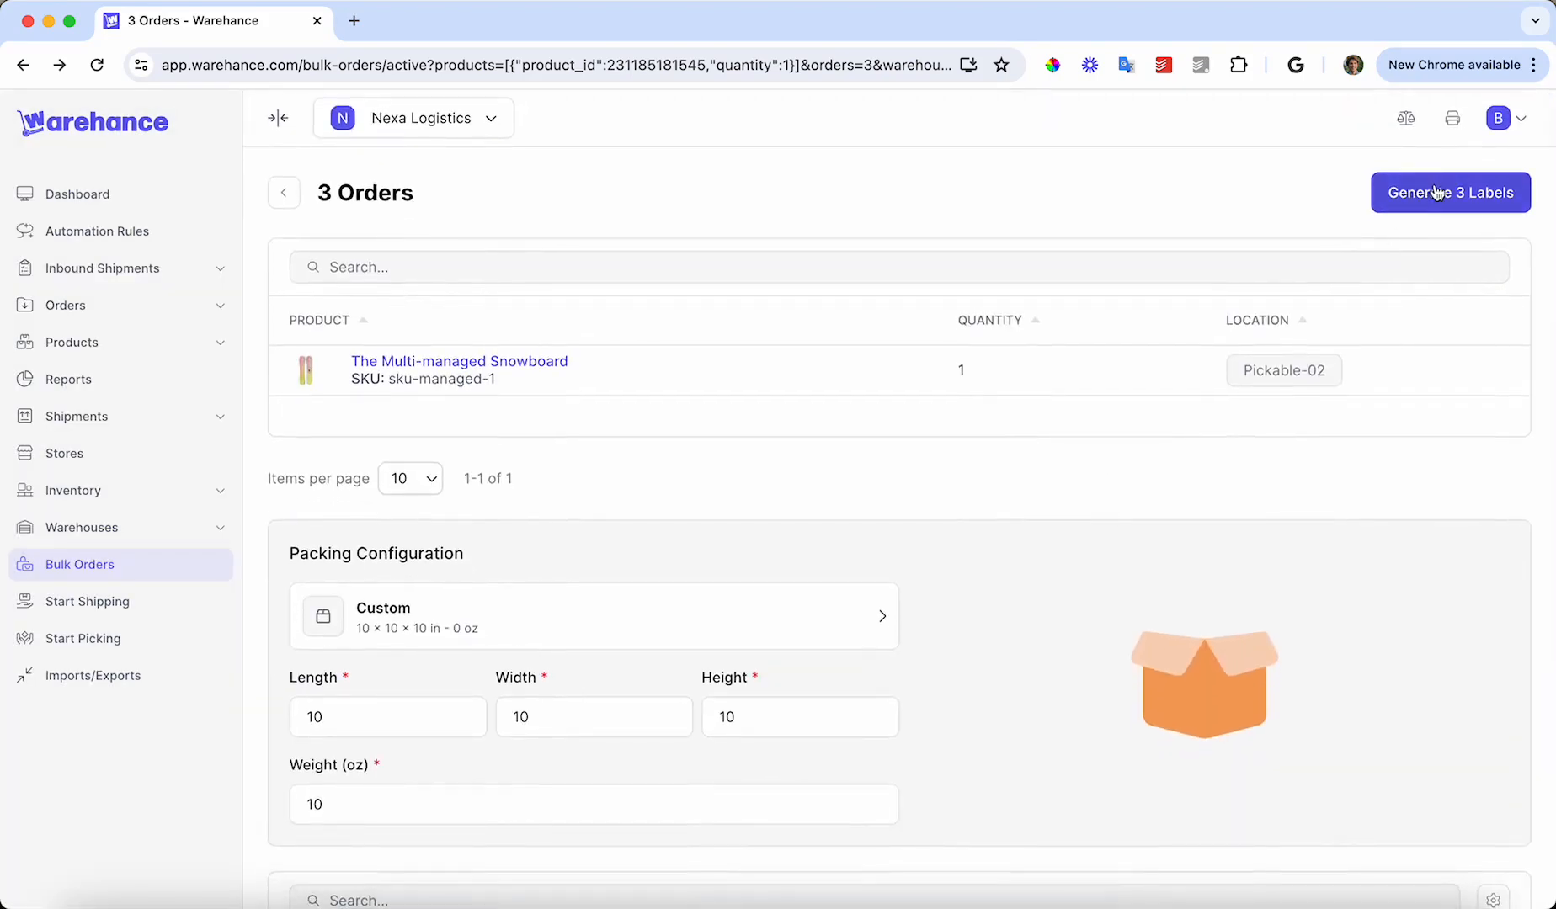
pyautogui.click(1437, 192)
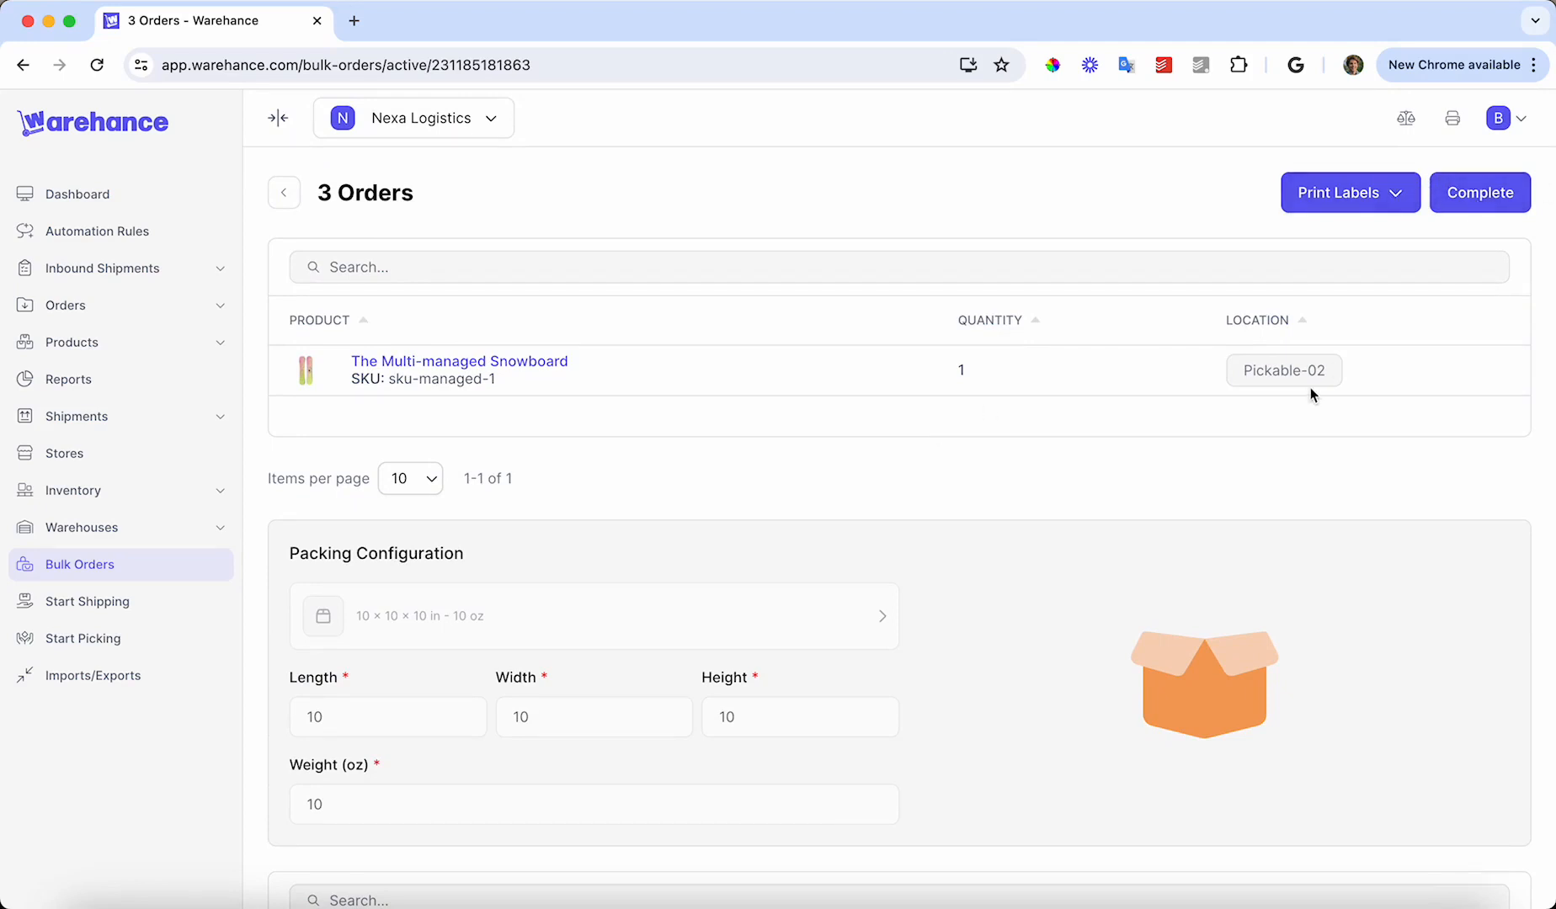
# Examine the tracking number, cost, carrier, service level and note columns for the batch's orders.
pyautogui.scroll(-5, 1164, 550)
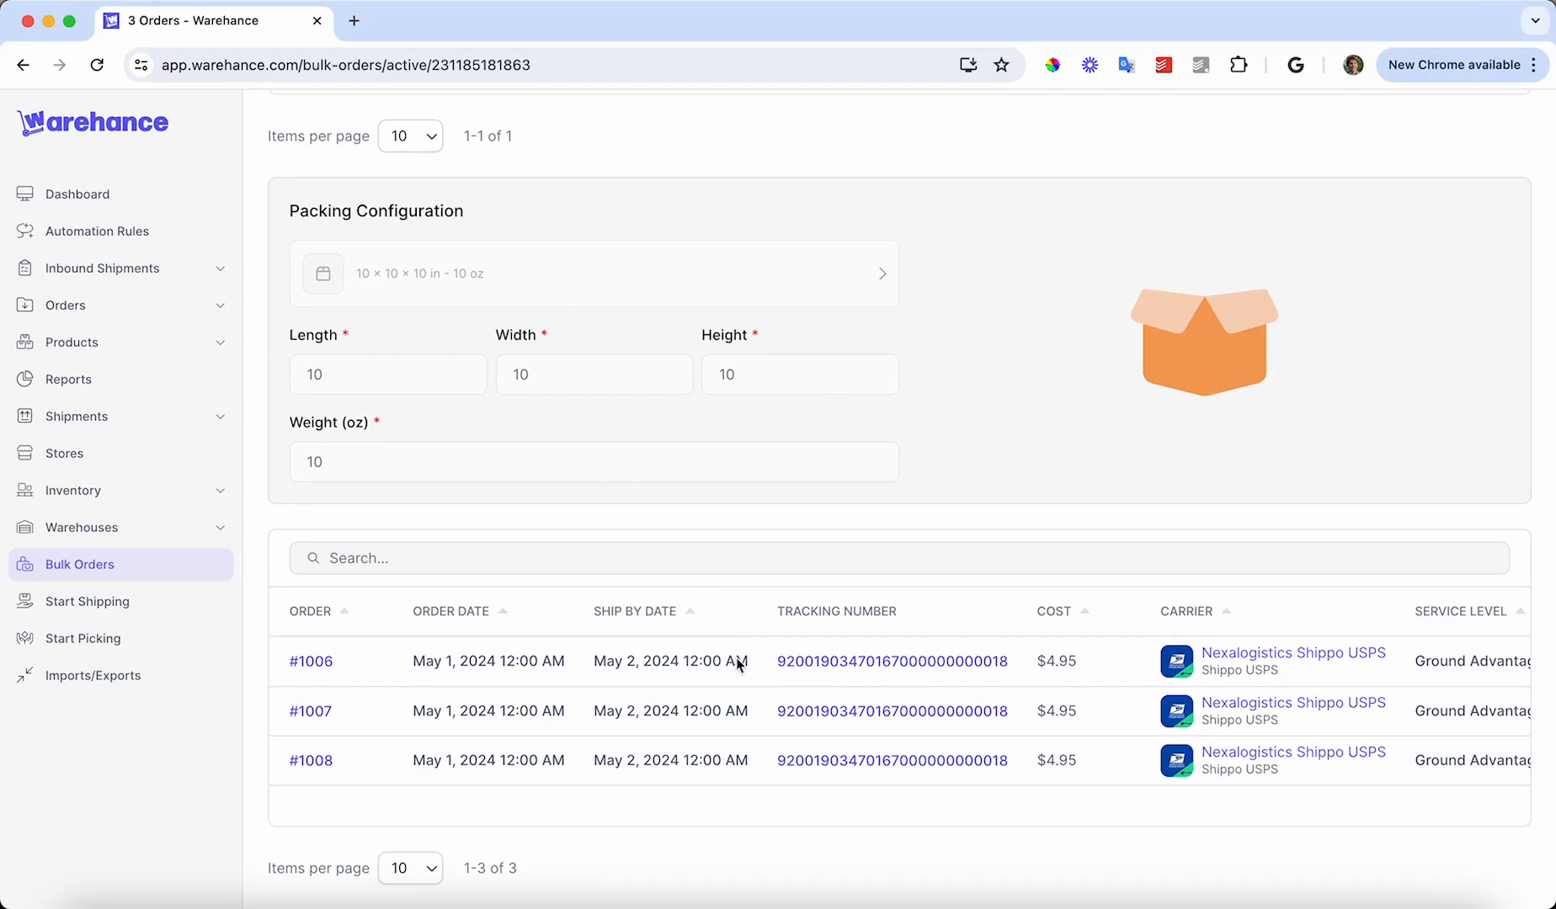
pyautogui.hscroll(3, 760, 719)
pyautogui.hscroll(-3, 760, 718)
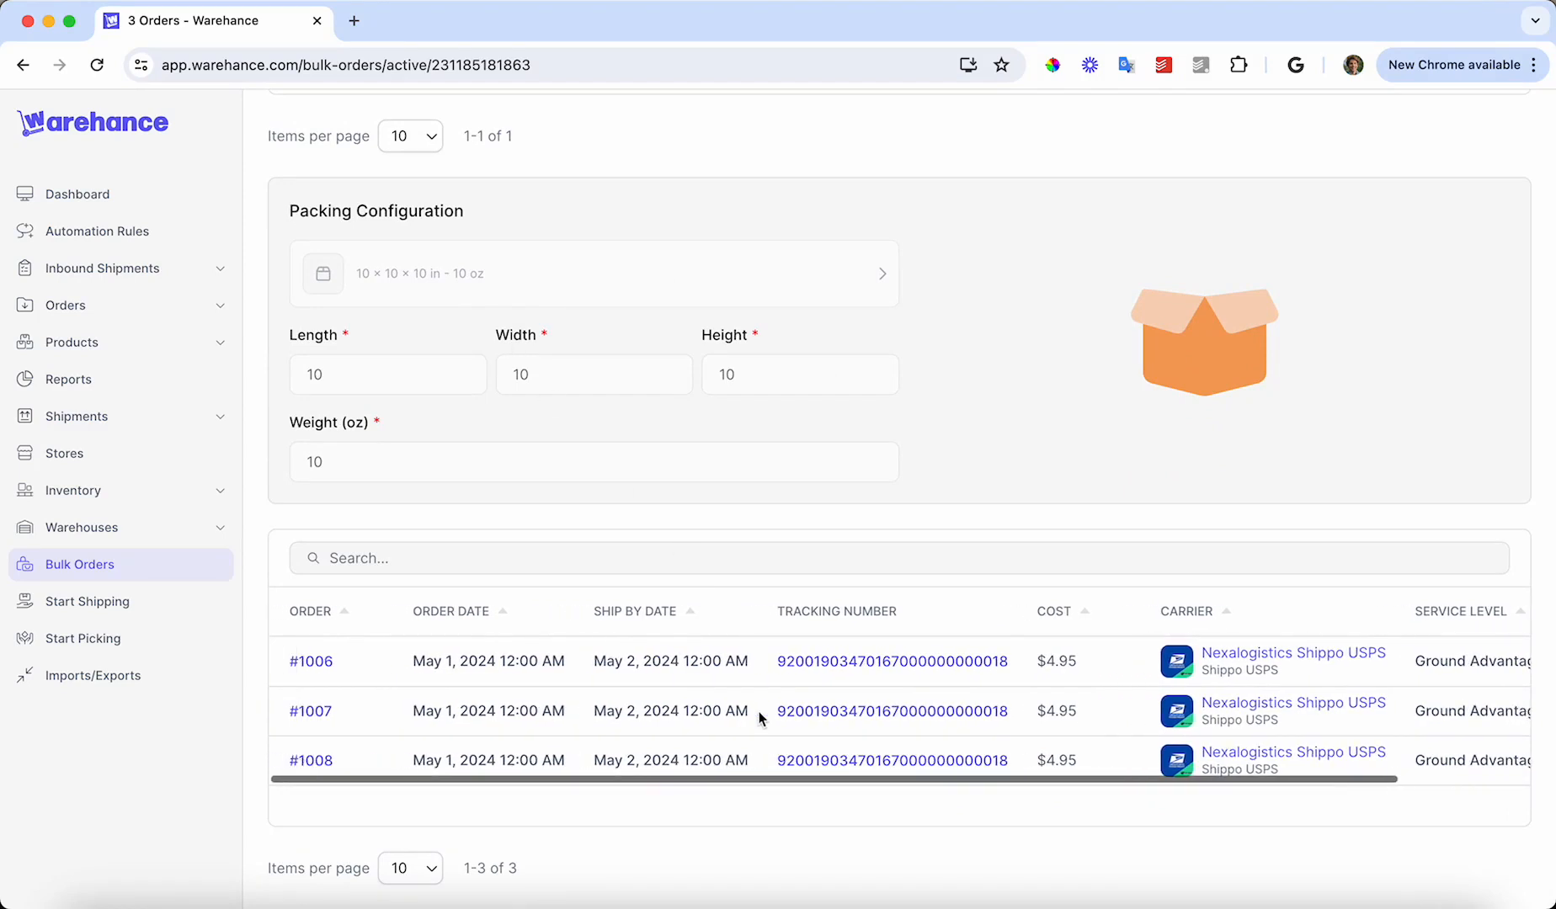
pyautogui.hscroll(3, 814, 696)
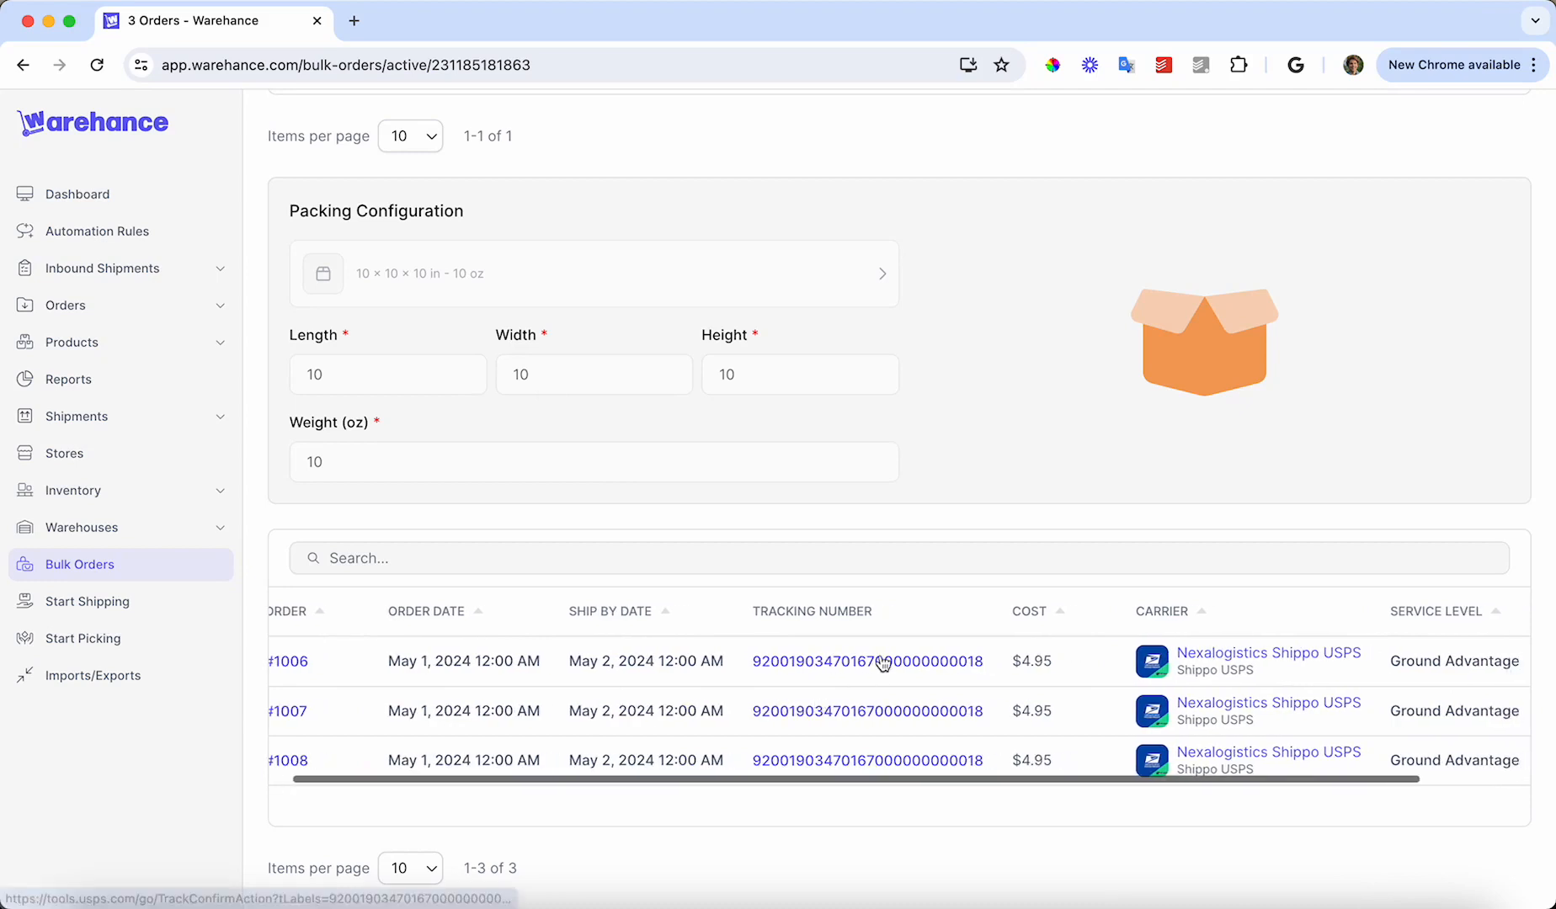
pyautogui.hscroll(1, 882, 662)
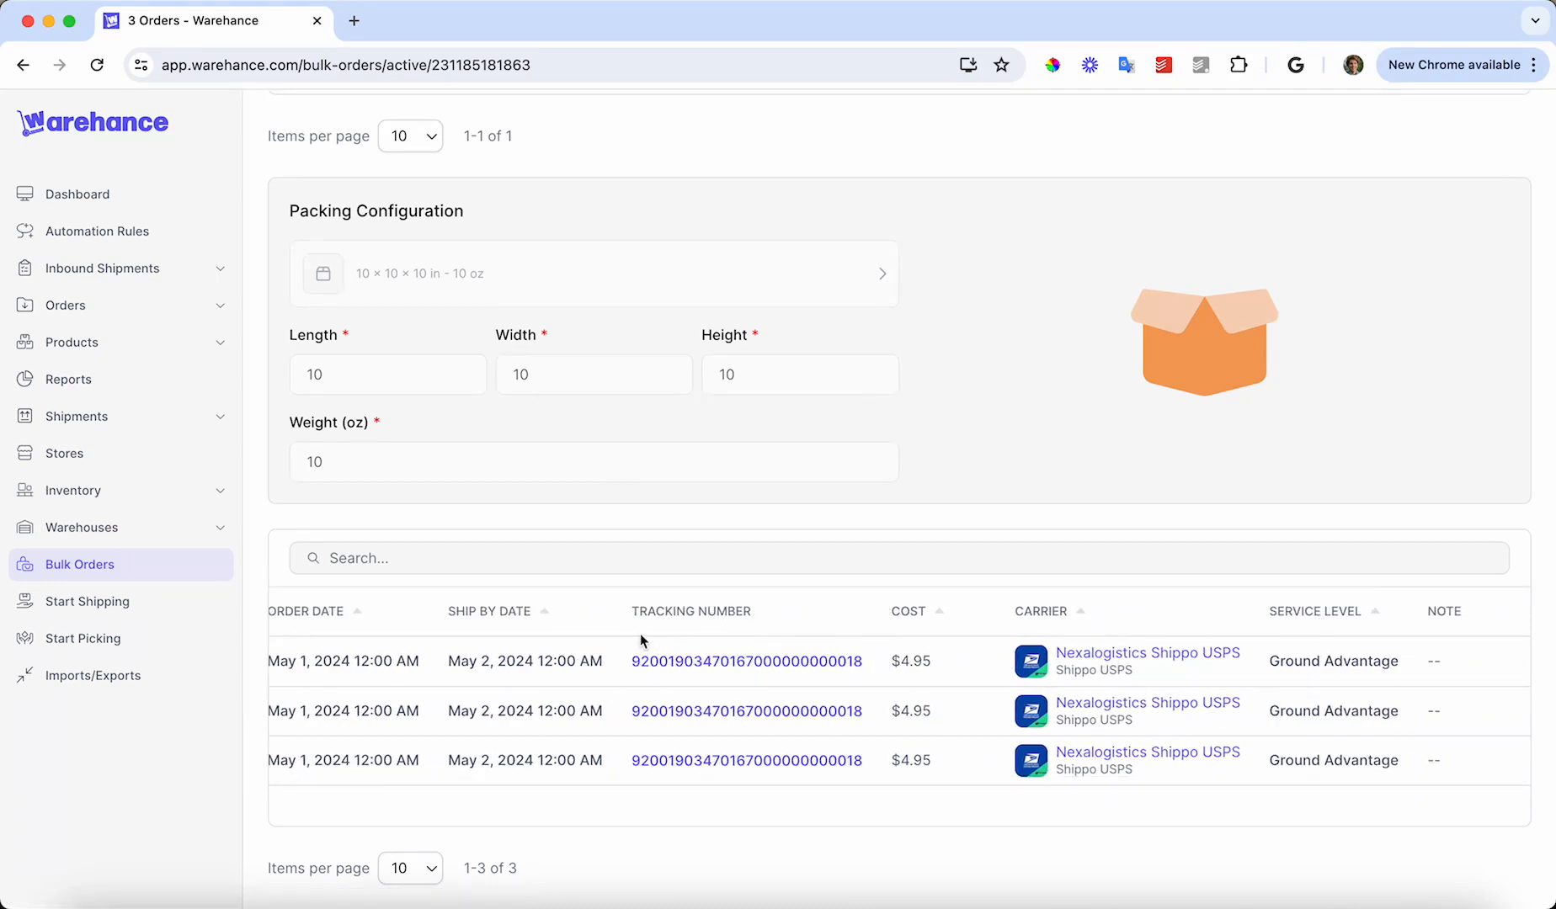
pyautogui.hscroll(-4, 637, 661)
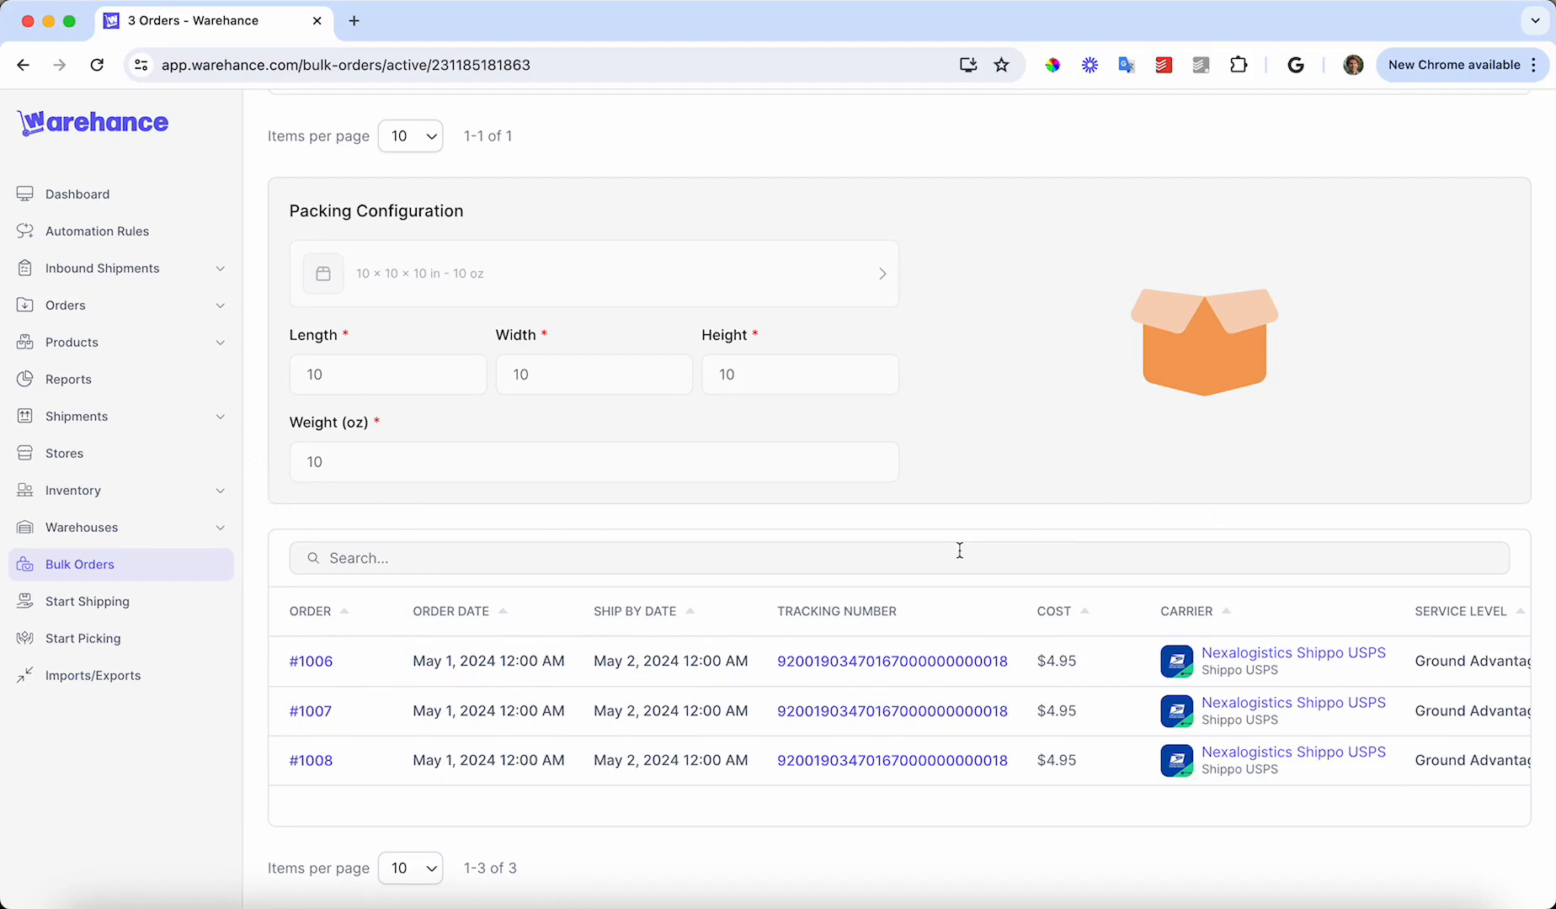
pyautogui.hscroll(3, 1171, 660)
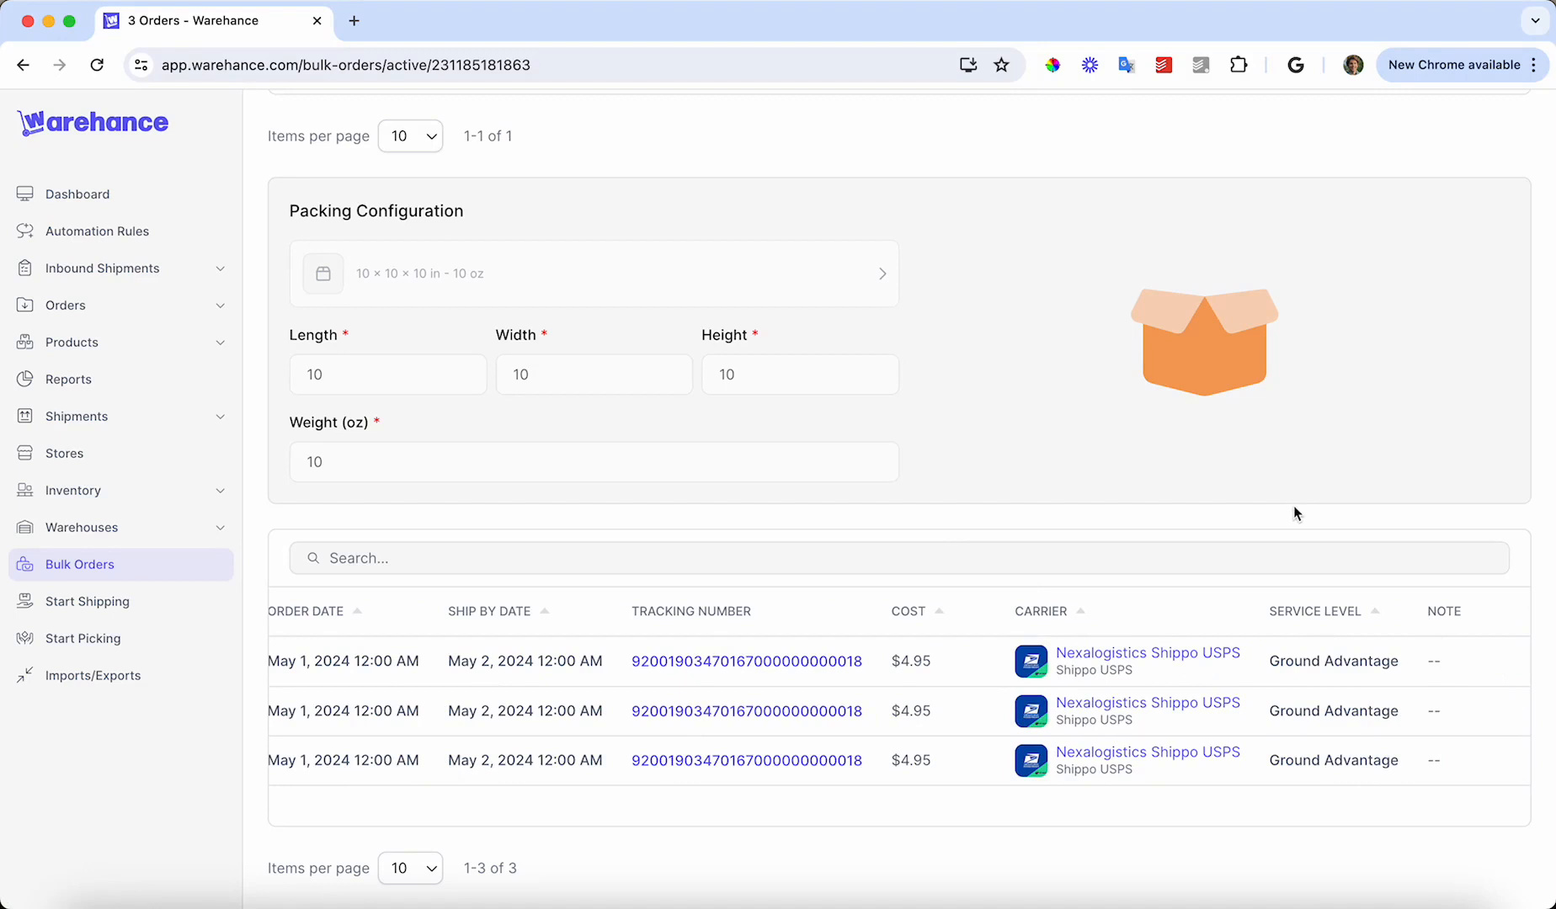
# Print only the labels for the batch and look through all pages of the label PDF.
pyautogui.scroll(5, 1294, 508)
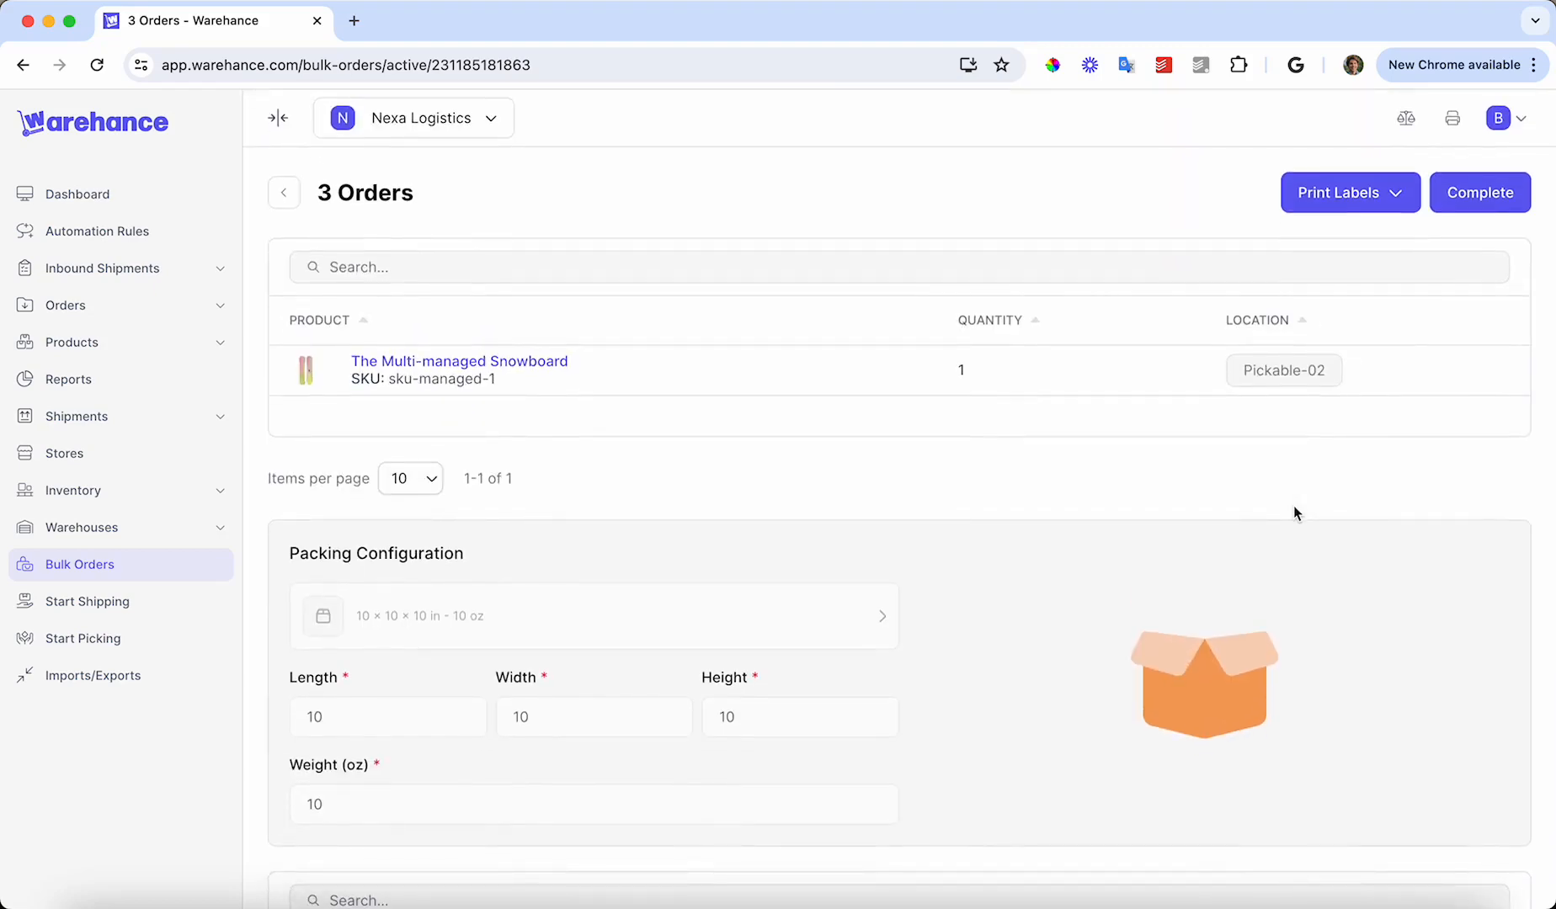
pyautogui.click(1350, 195)
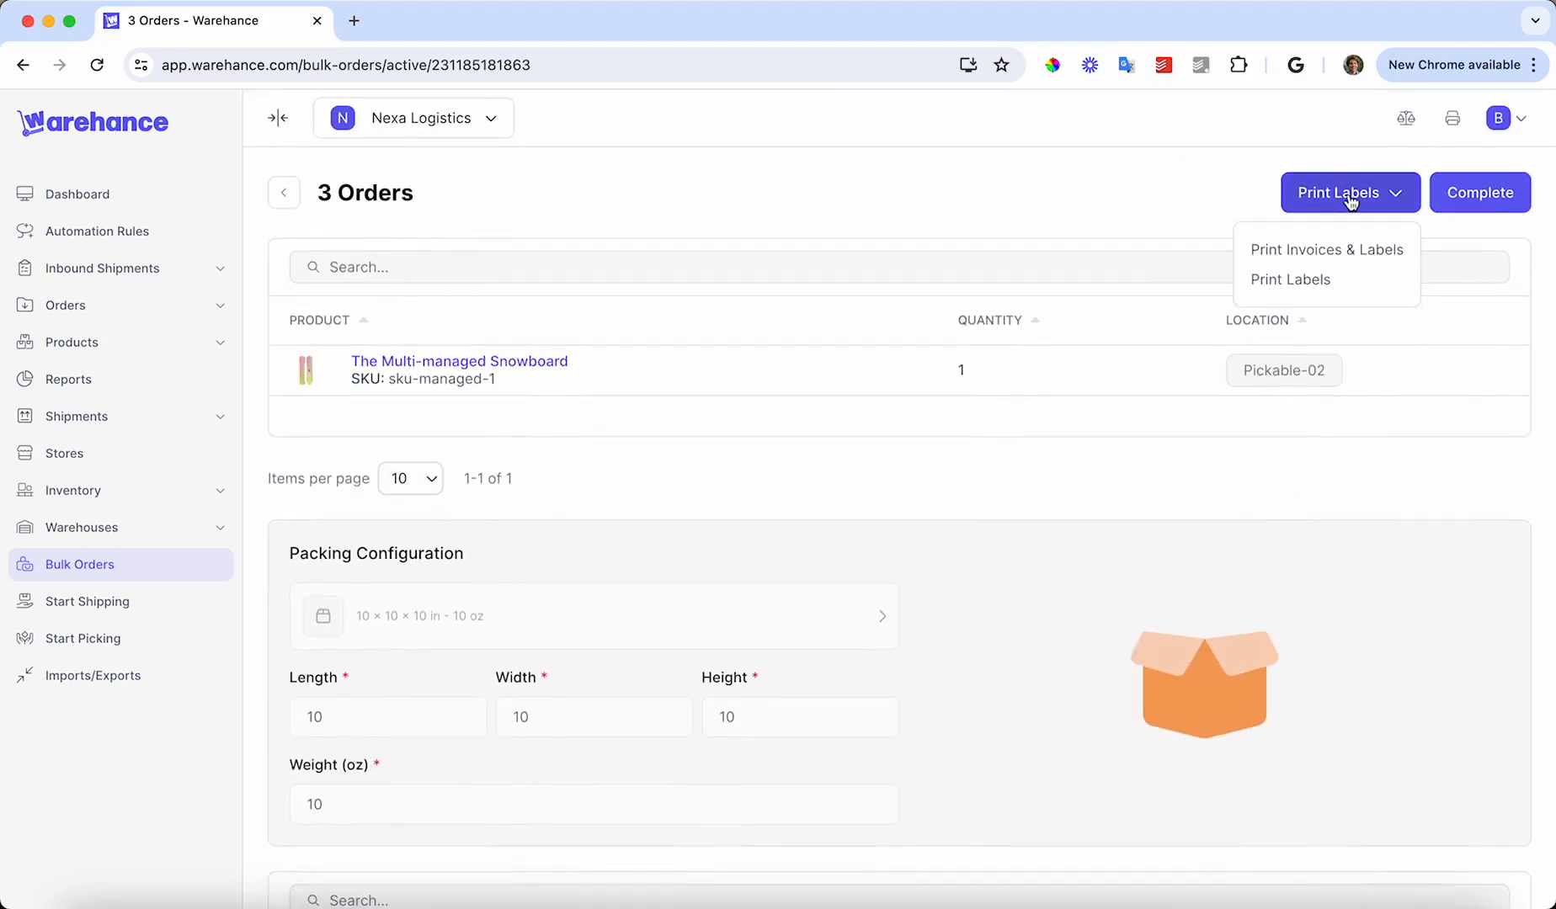
pyautogui.click(1318, 282)
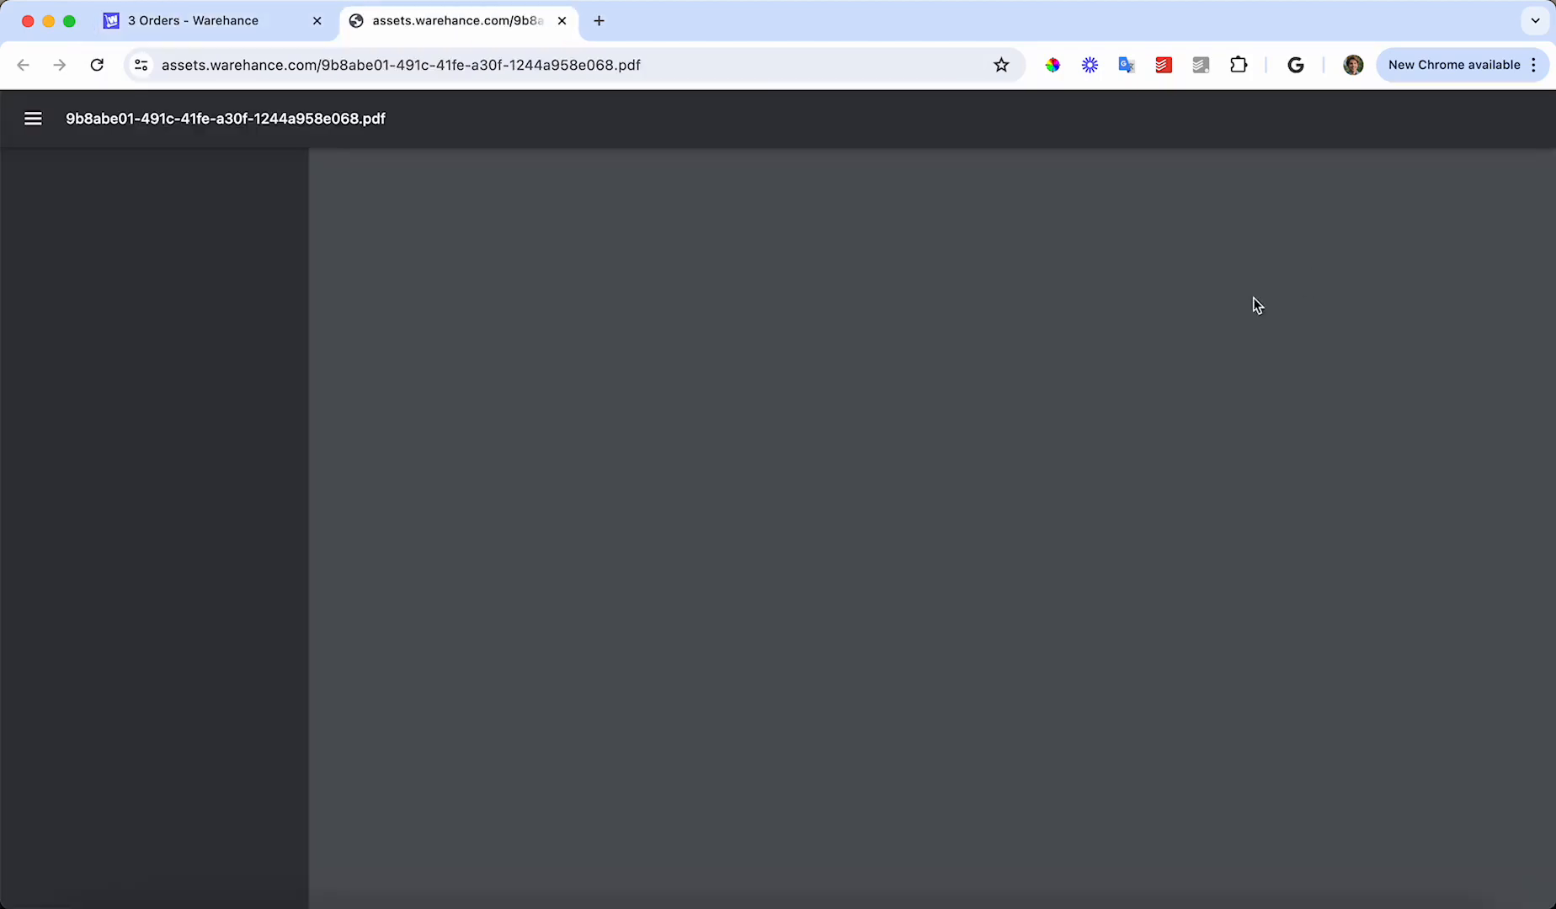
pyautogui.scroll(-15, 899, 570)
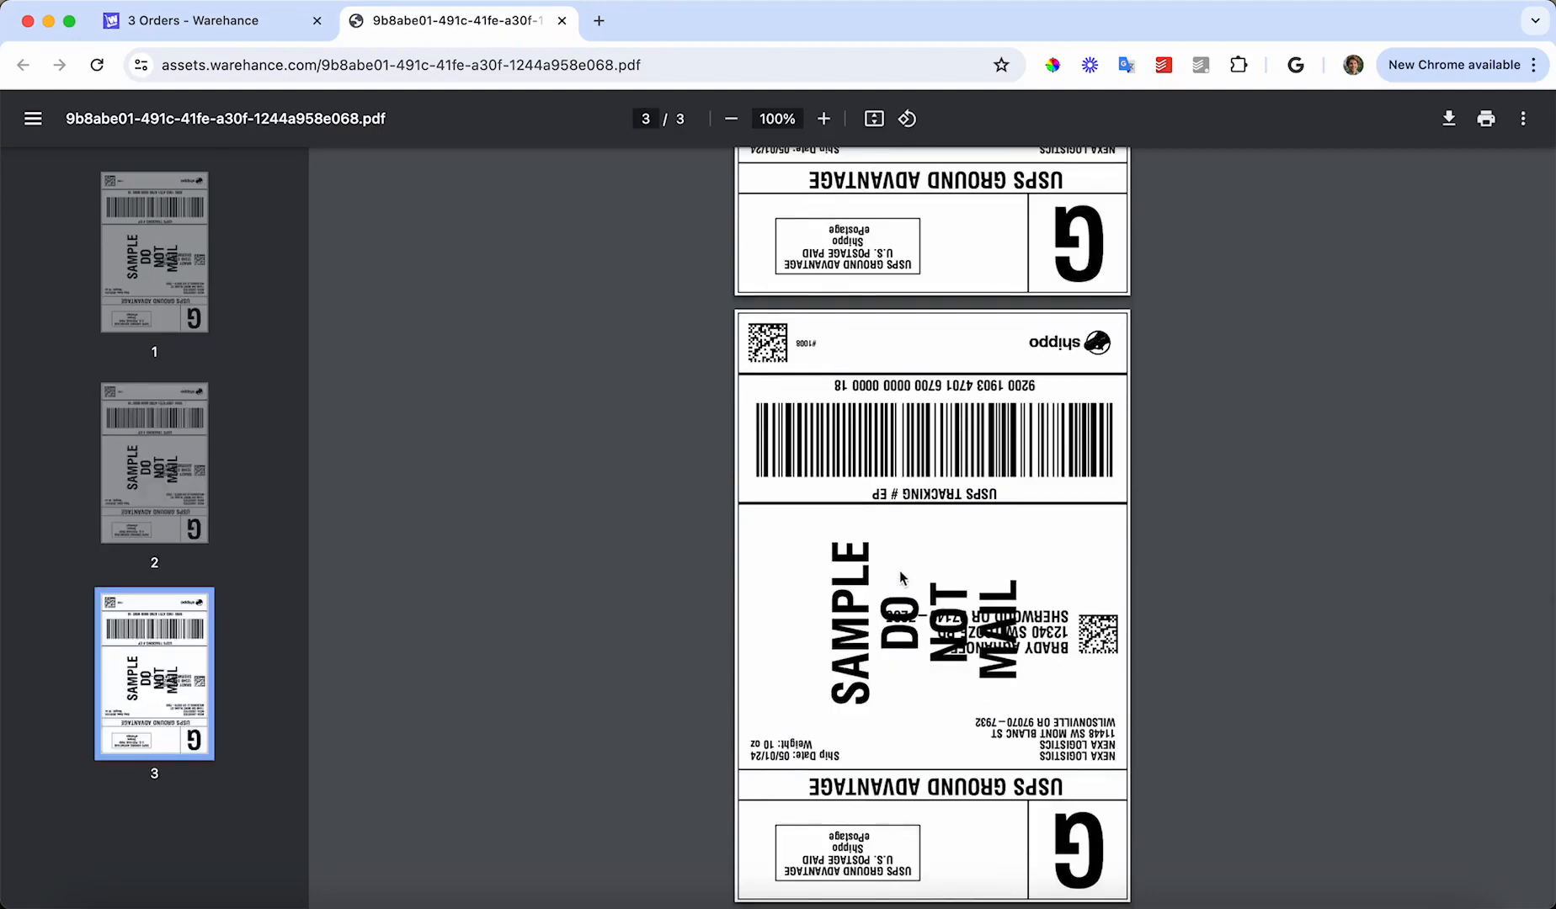
pyautogui.scroll(12, 900, 570)
pyautogui.scroll(3, 900, 570)
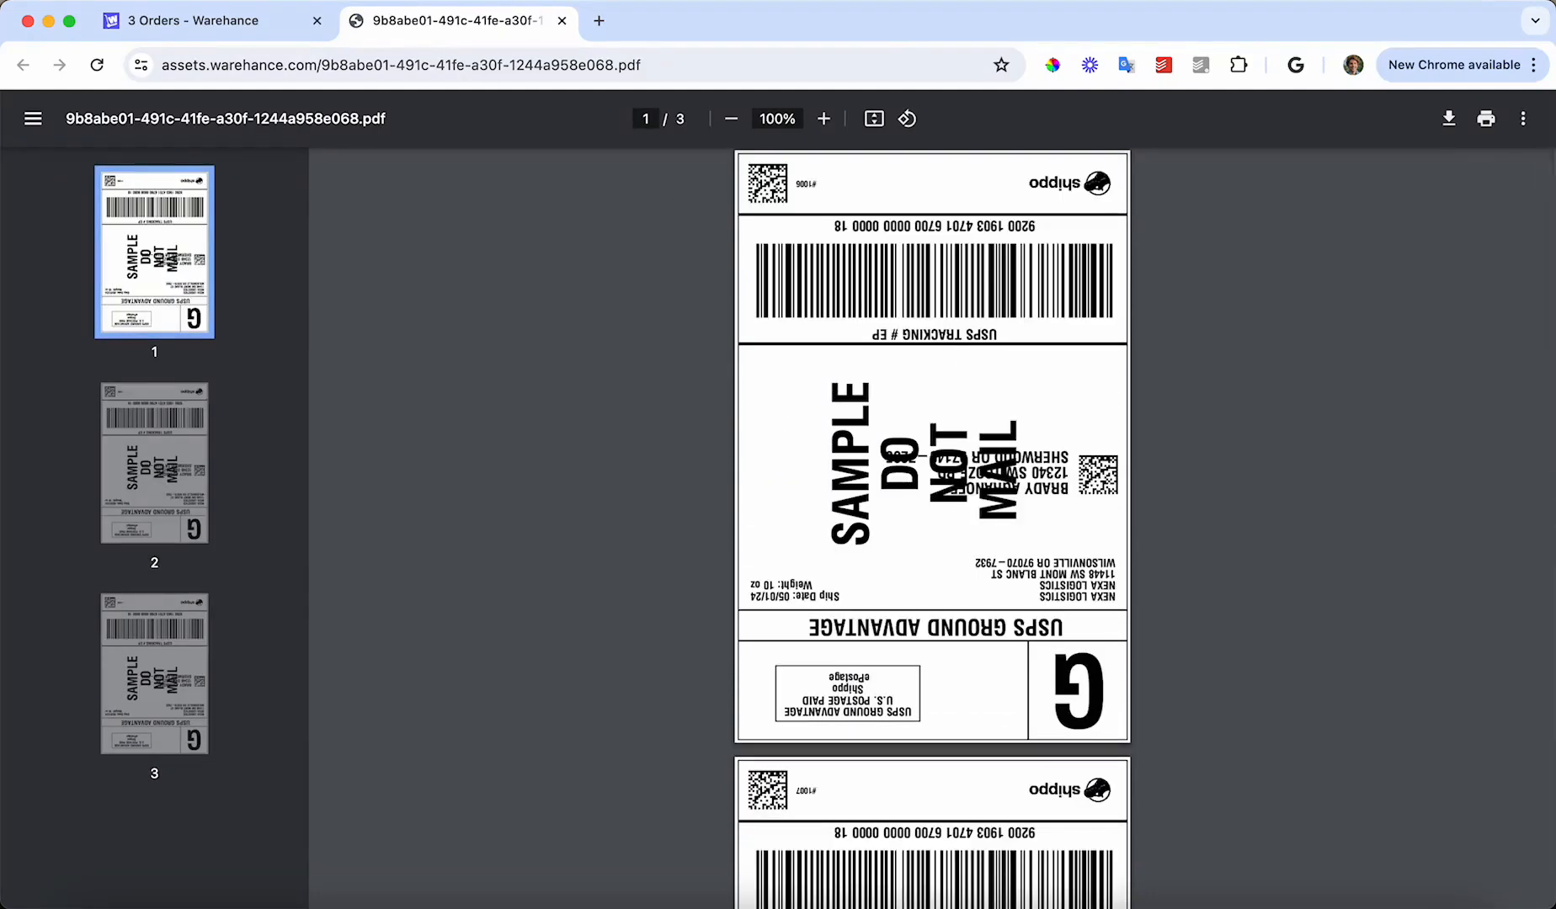
# Return to the batch page, print its invoices together with the labels, and look through the combined PDF.
pyautogui.click(259, 28)
pyautogui.click(1395, 194)
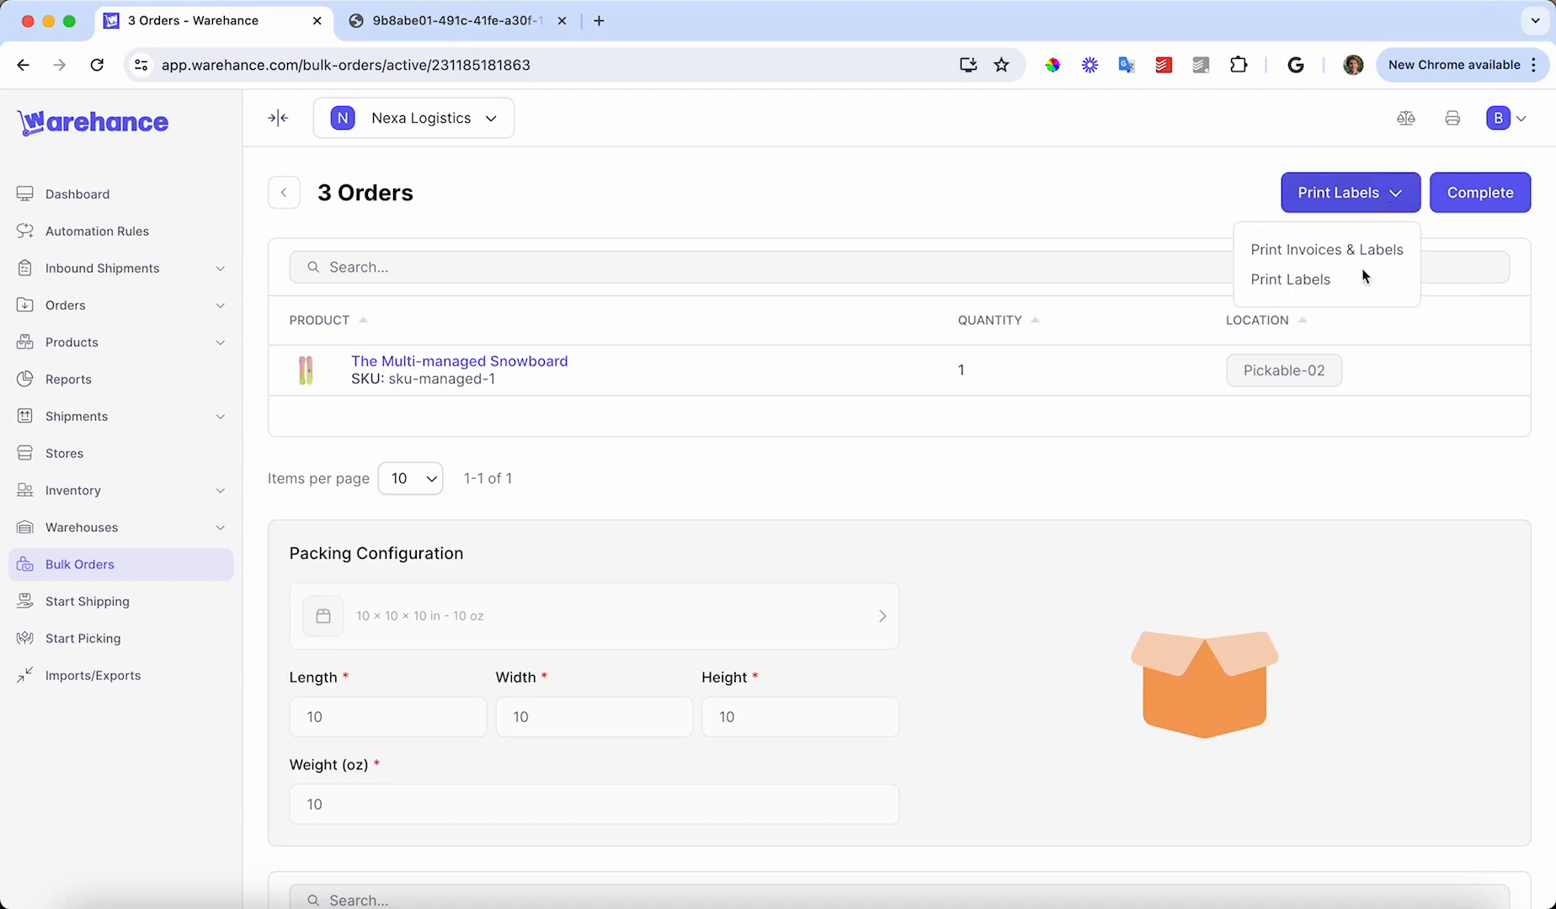
pyautogui.click(1348, 253)
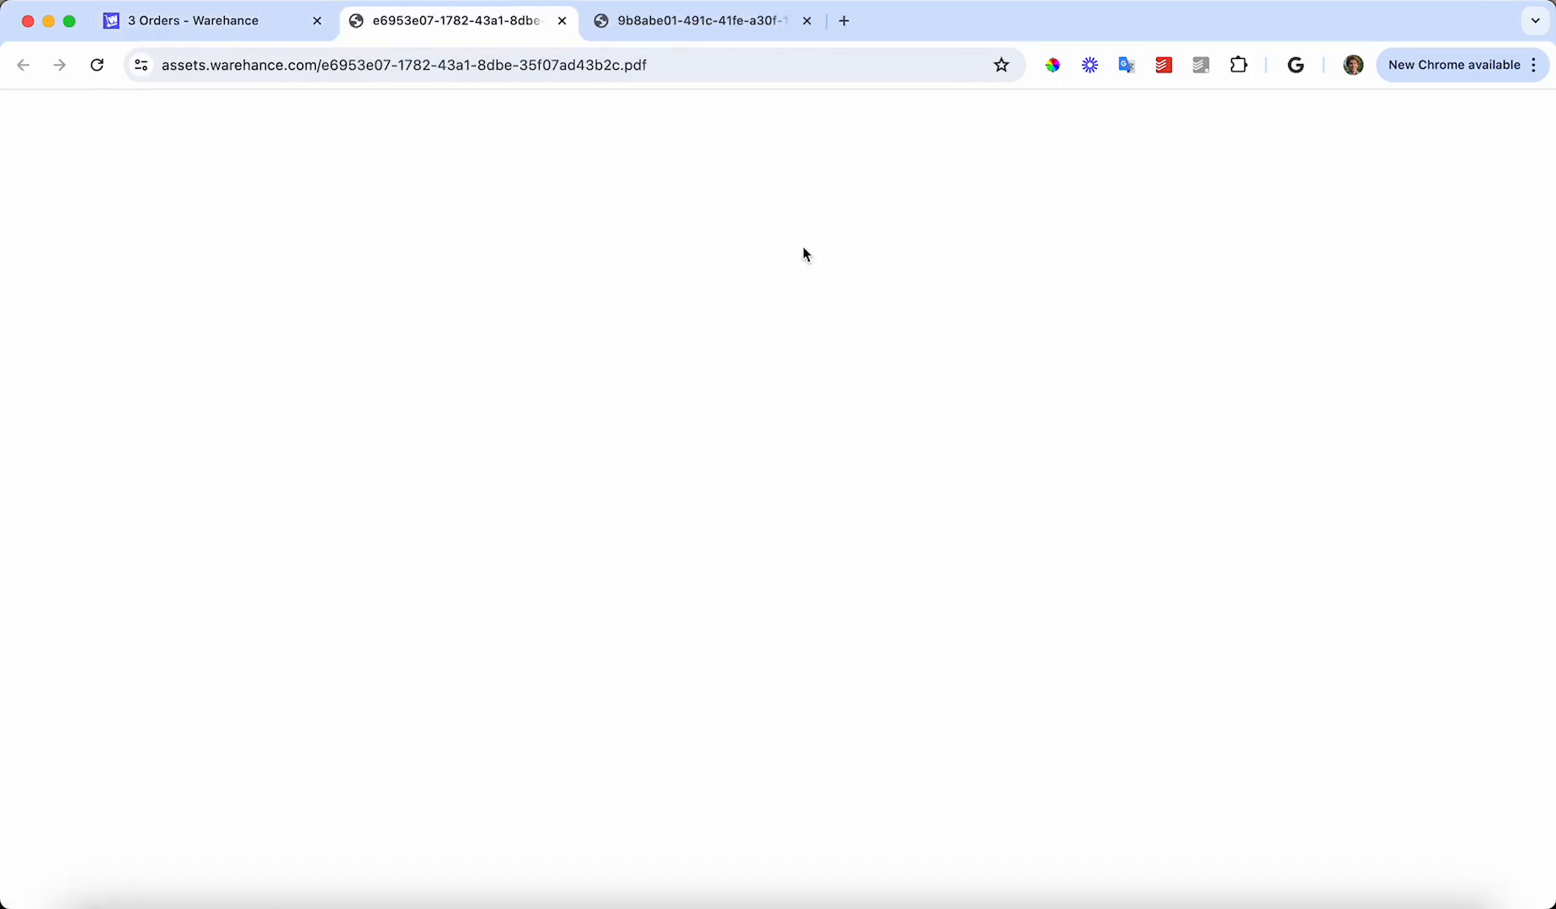
pyautogui.scroll(-20, 936, 604)
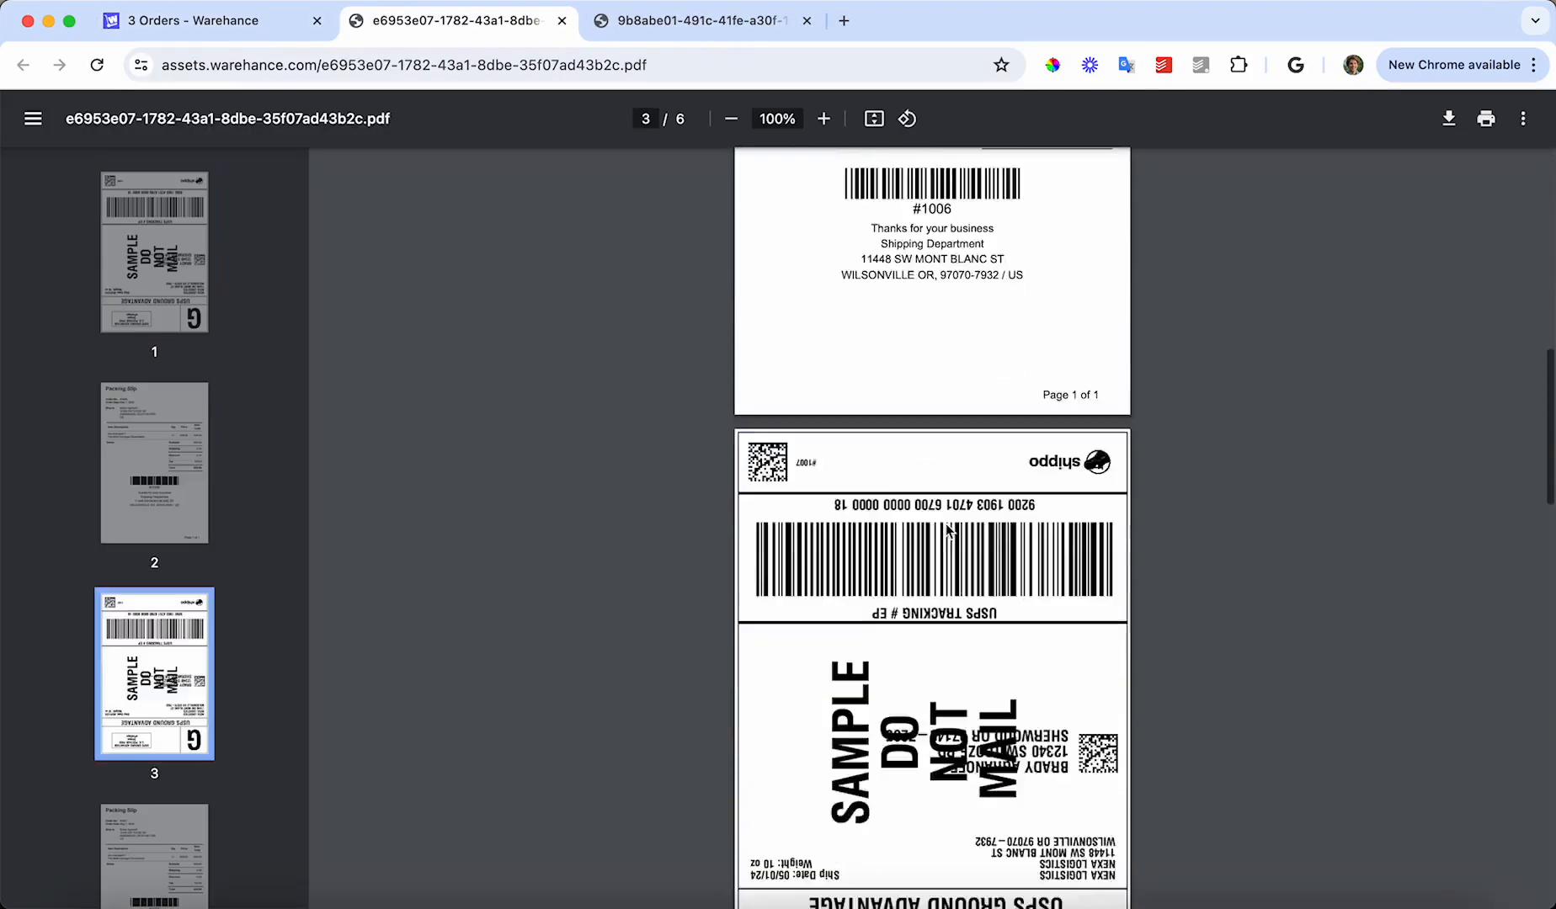
# Return to the batch page and mark the 3 Orders batch as complete.
pyautogui.click(214, 30)
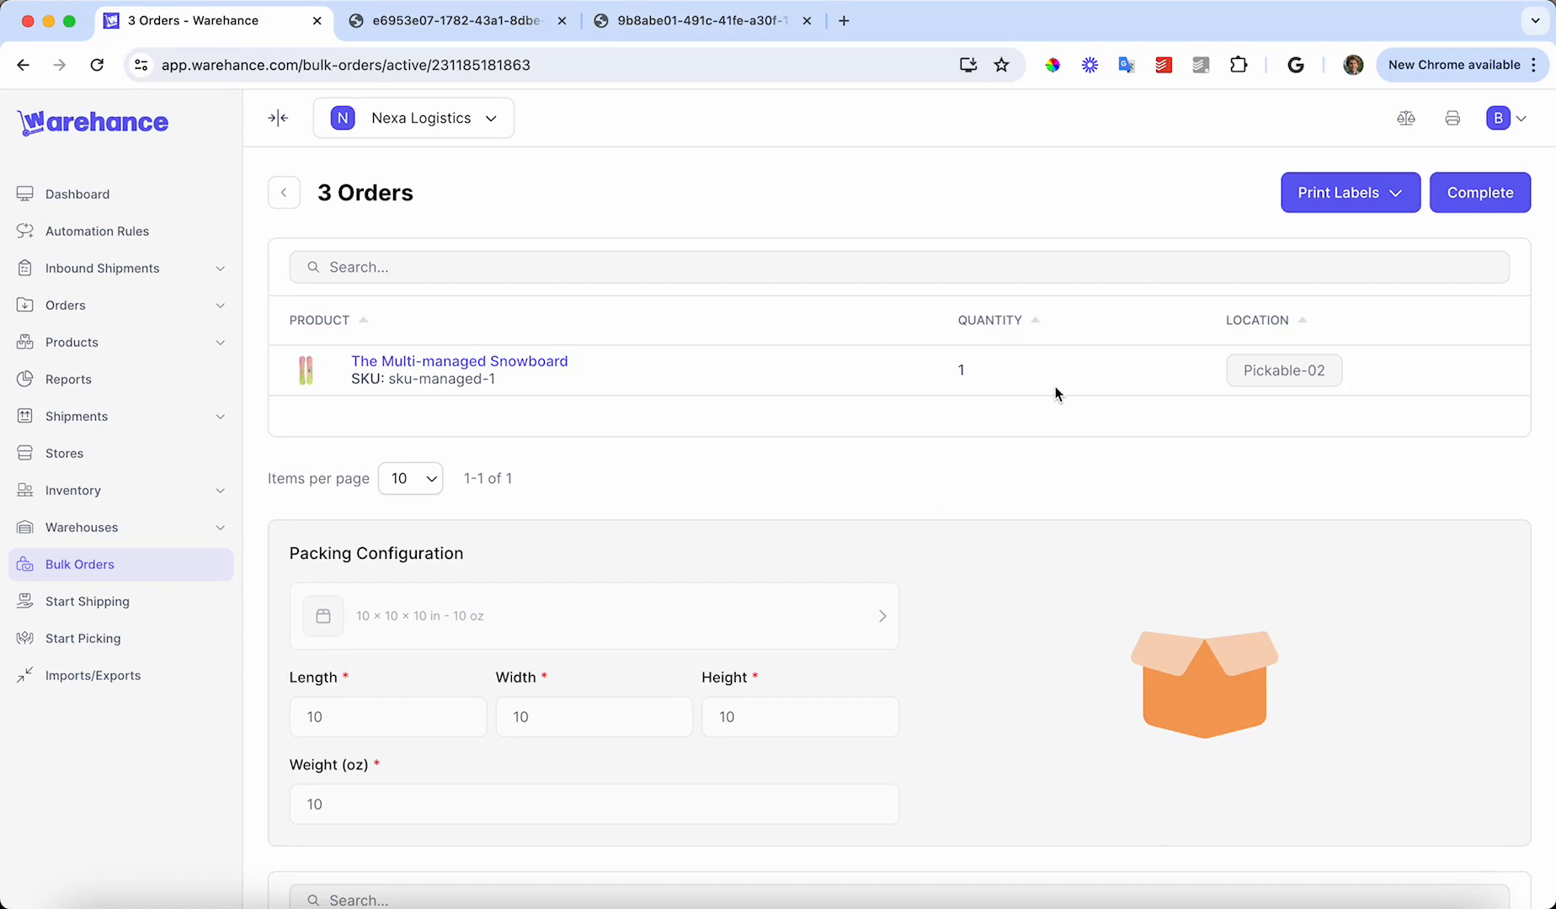
pyautogui.scroll(-2, 1075, 358)
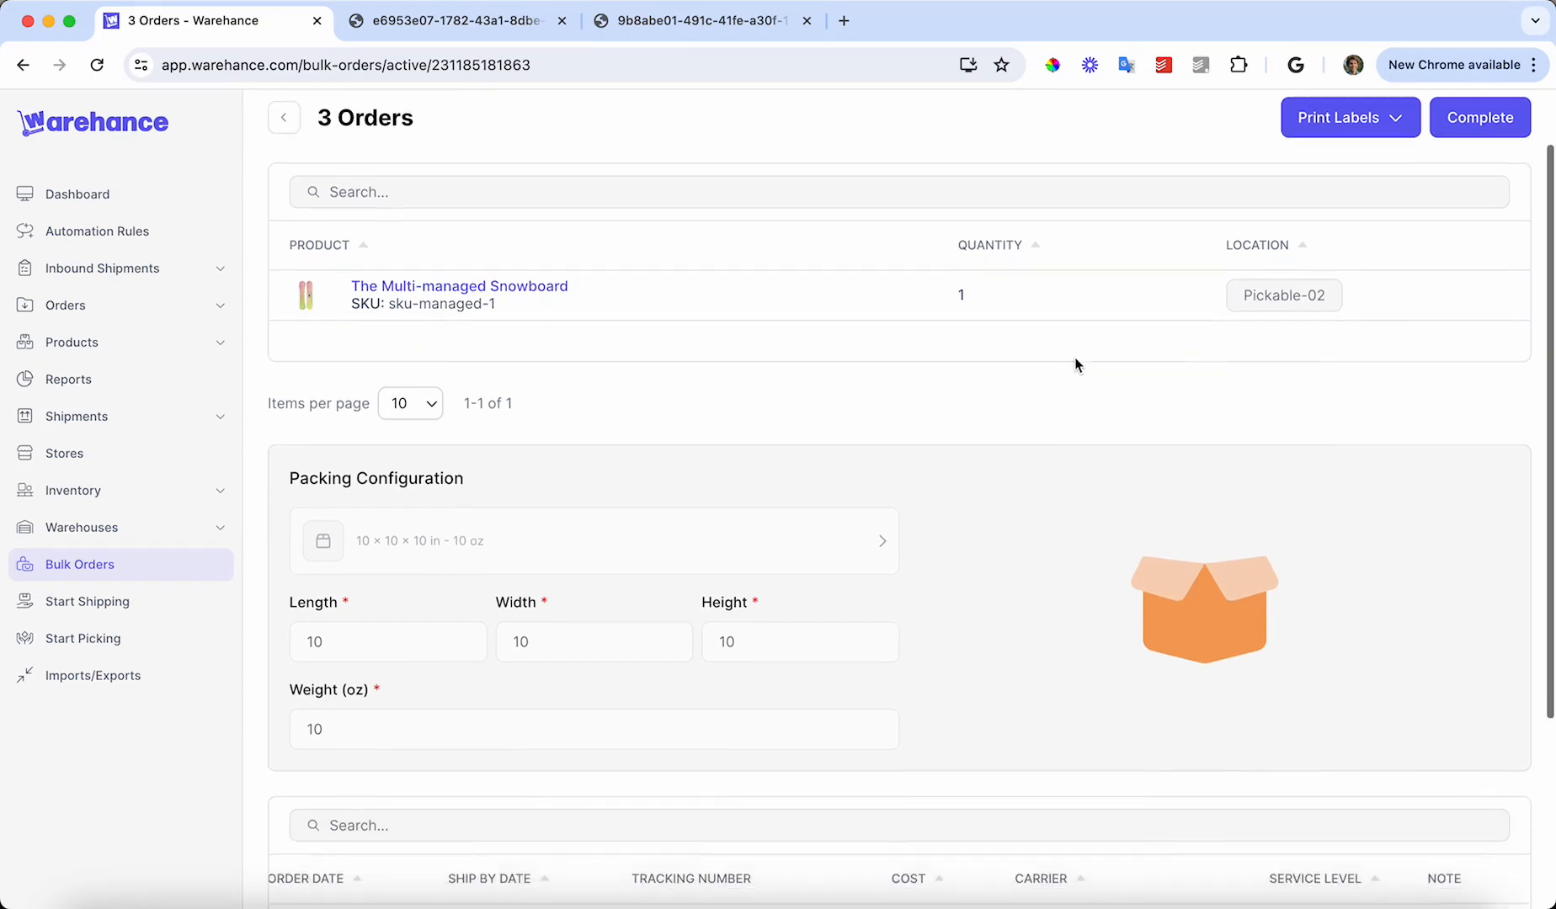
pyautogui.scroll(2, 1095, 354)
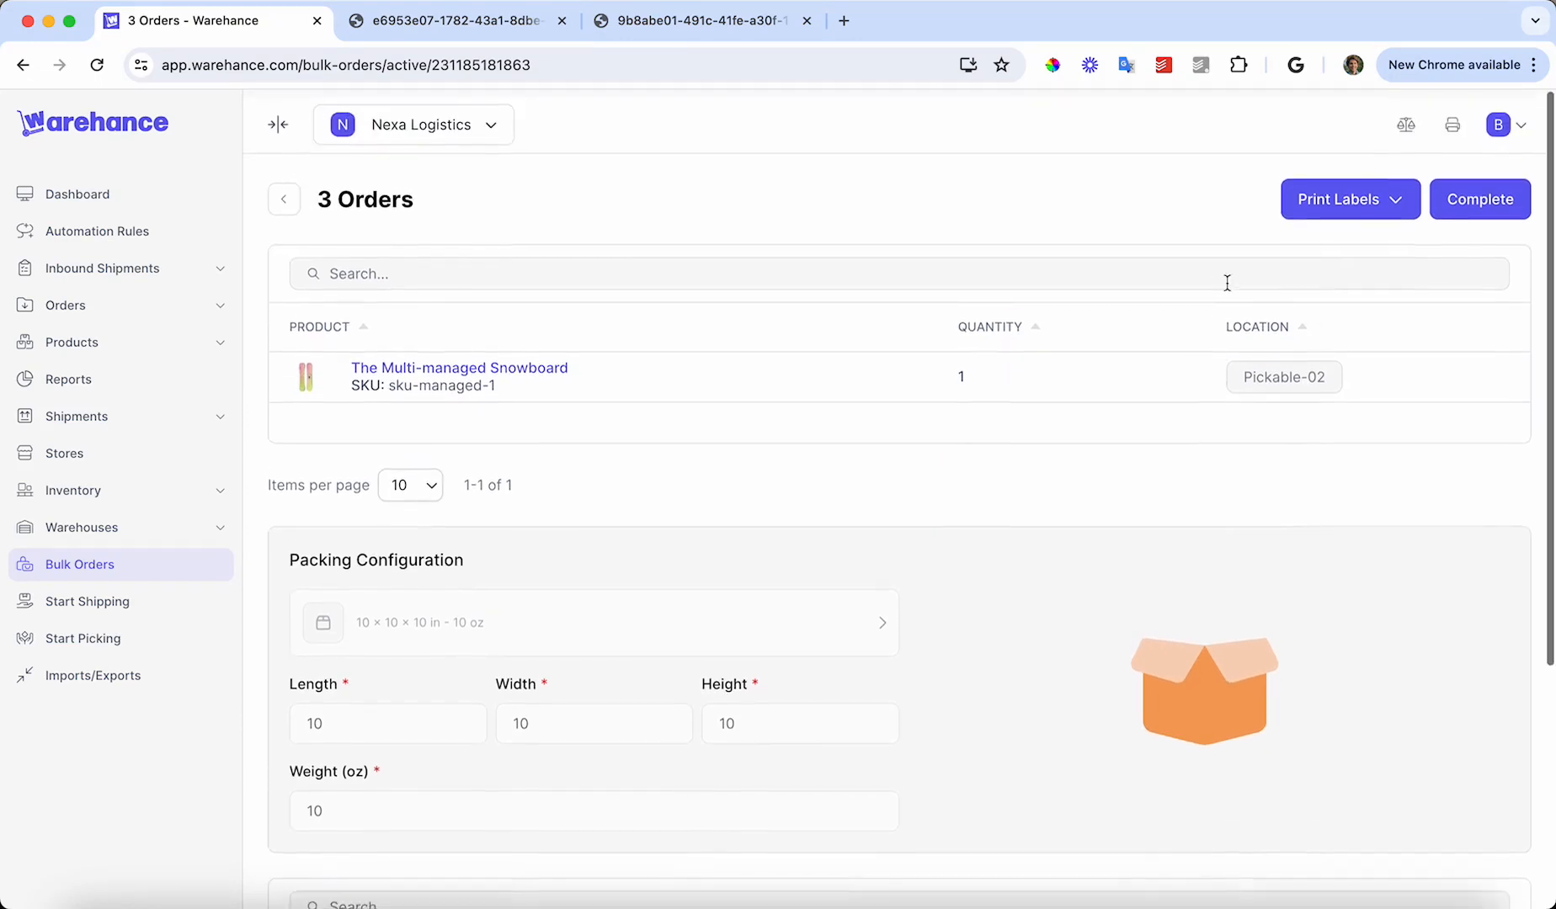
pyautogui.click(1506, 198)
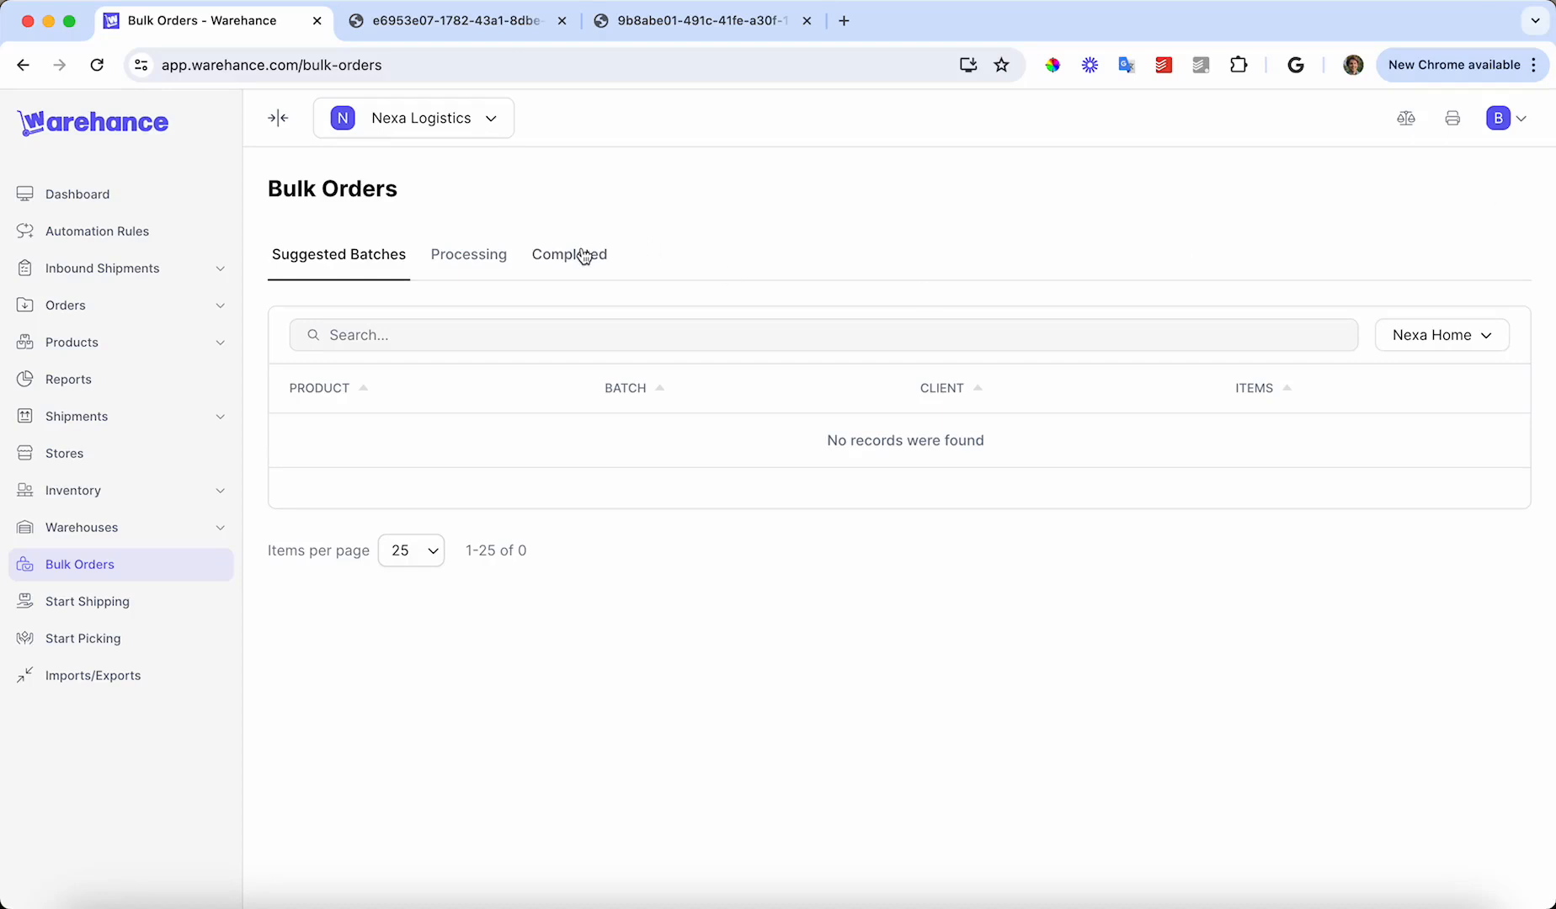
# Open the completed three-order batch, review its product, packing configuration and shipments, and return to Bulk Orders to check the batches in processing.
pyautogui.click(563, 268)
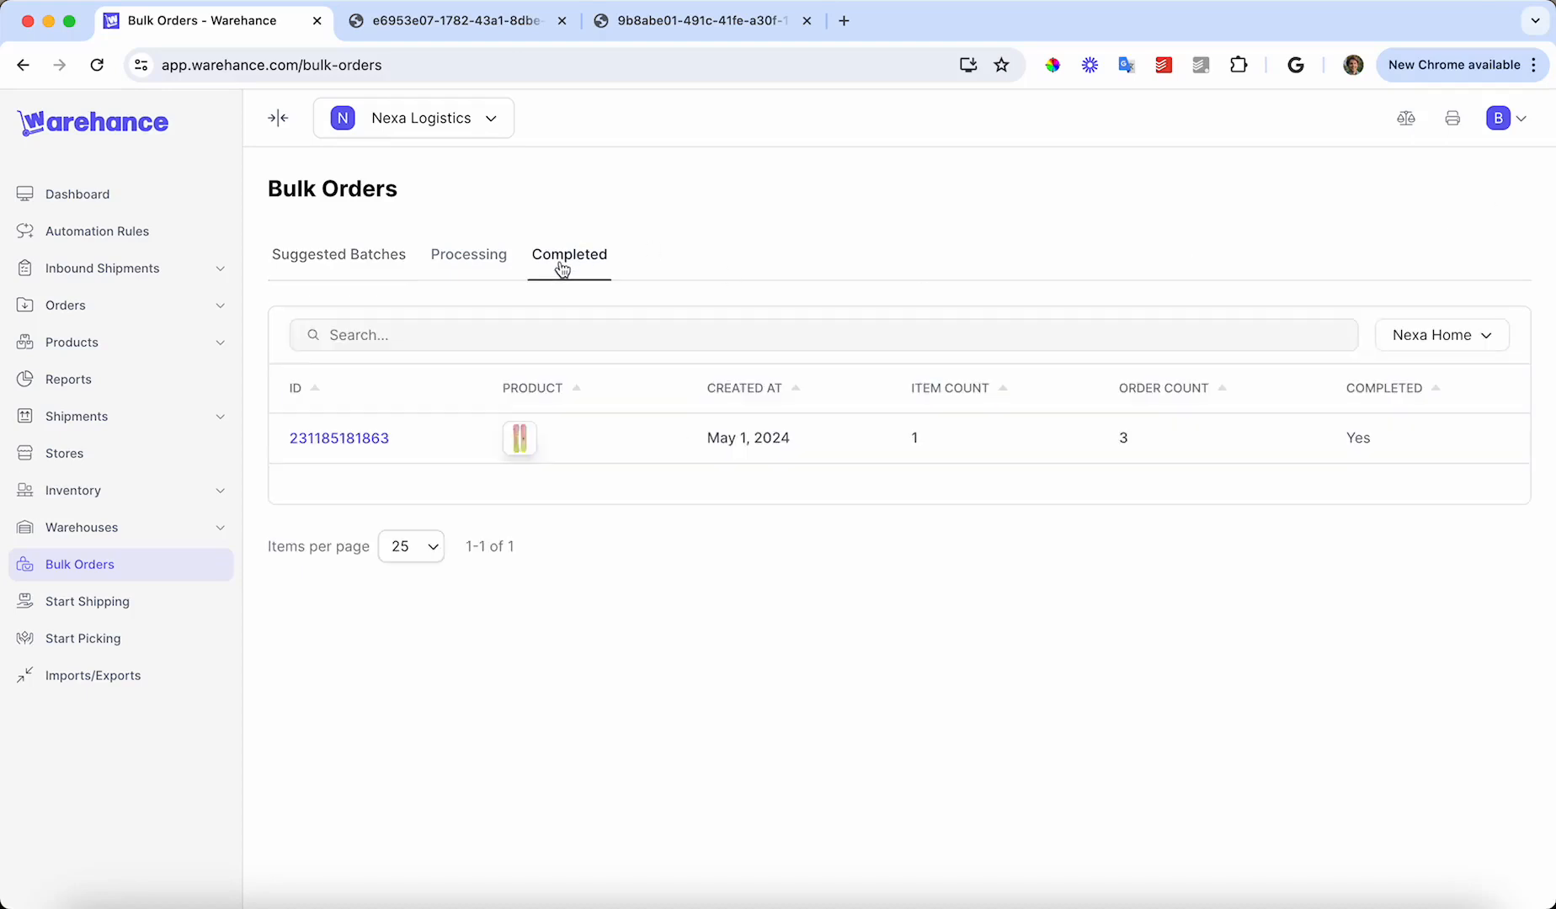
pyautogui.click(317, 440)
pyautogui.scroll(-4, 685, 497)
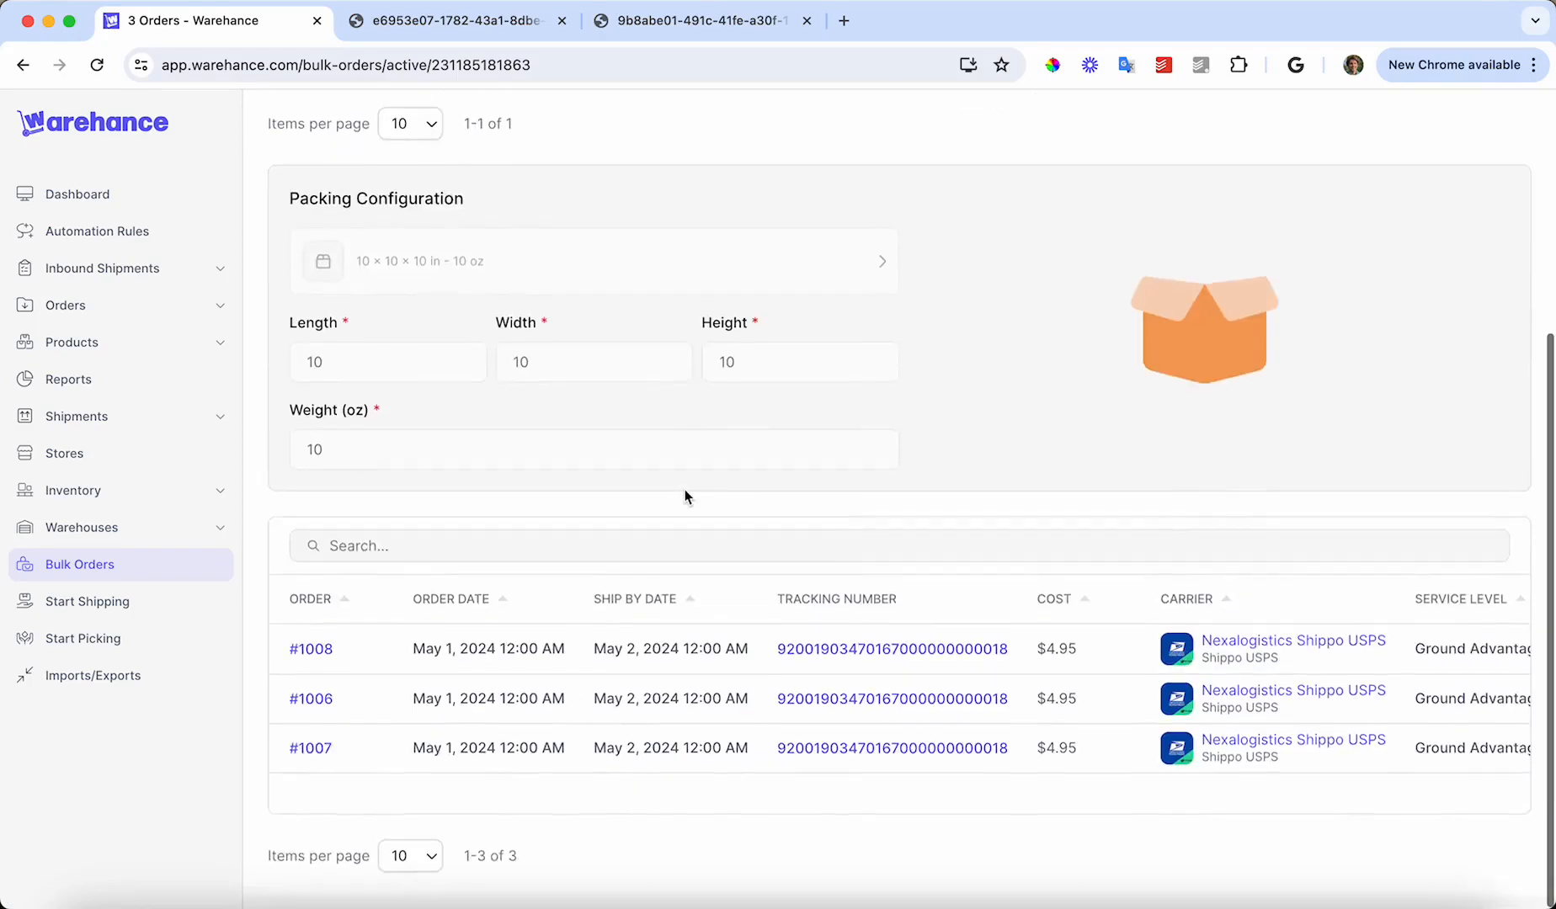
pyautogui.scroll(5, 685, 496)
pyautogui.scroll(-1, 685, 497)
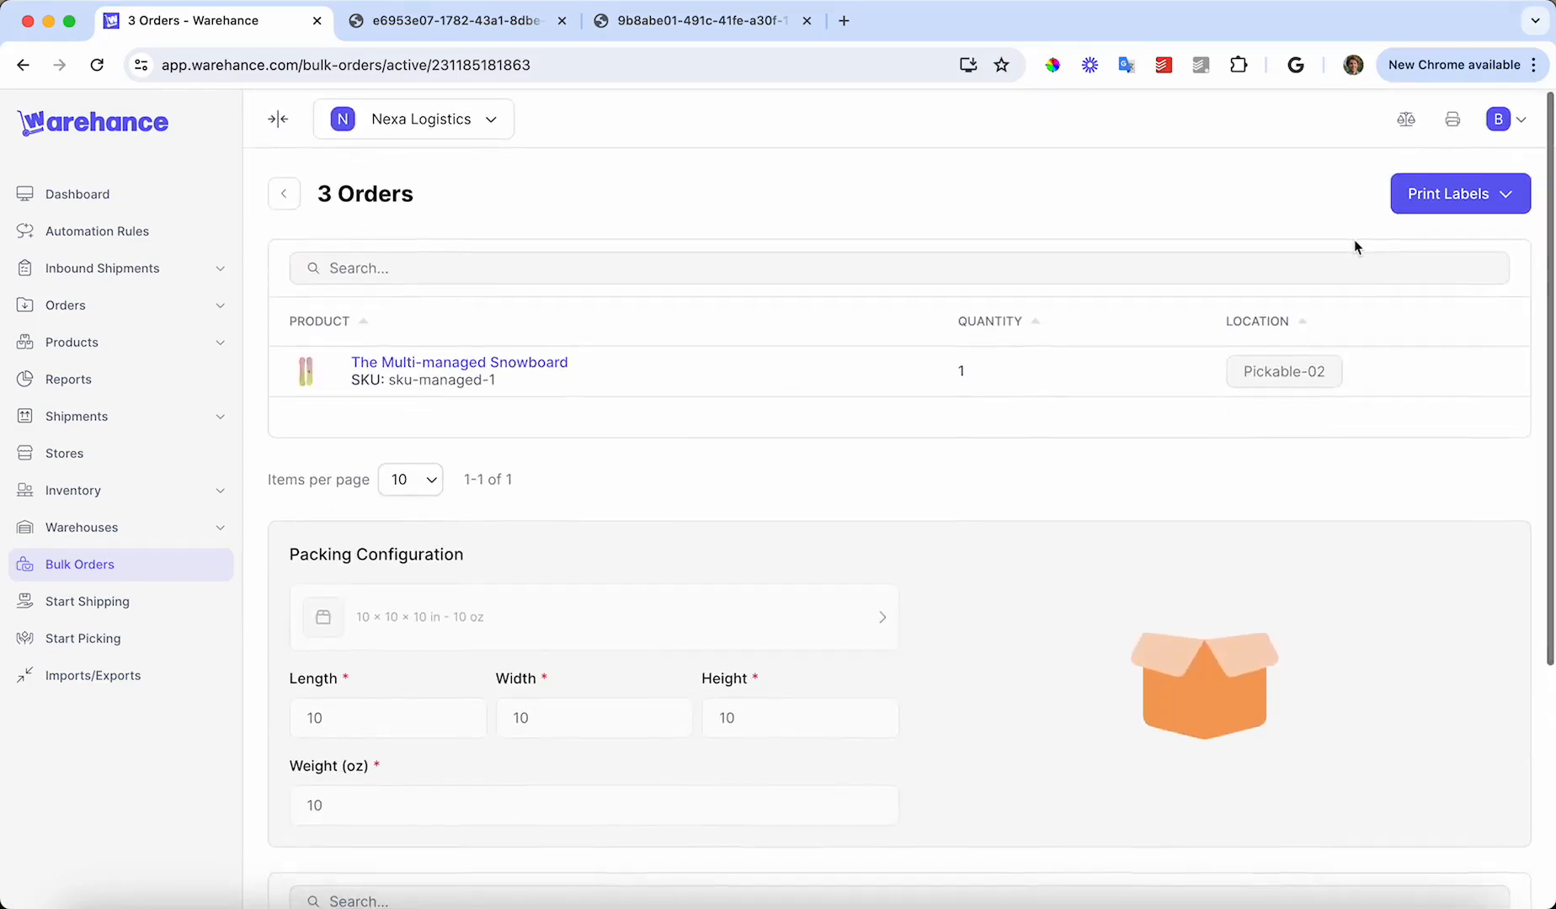
pyautogui.click(286, 199)
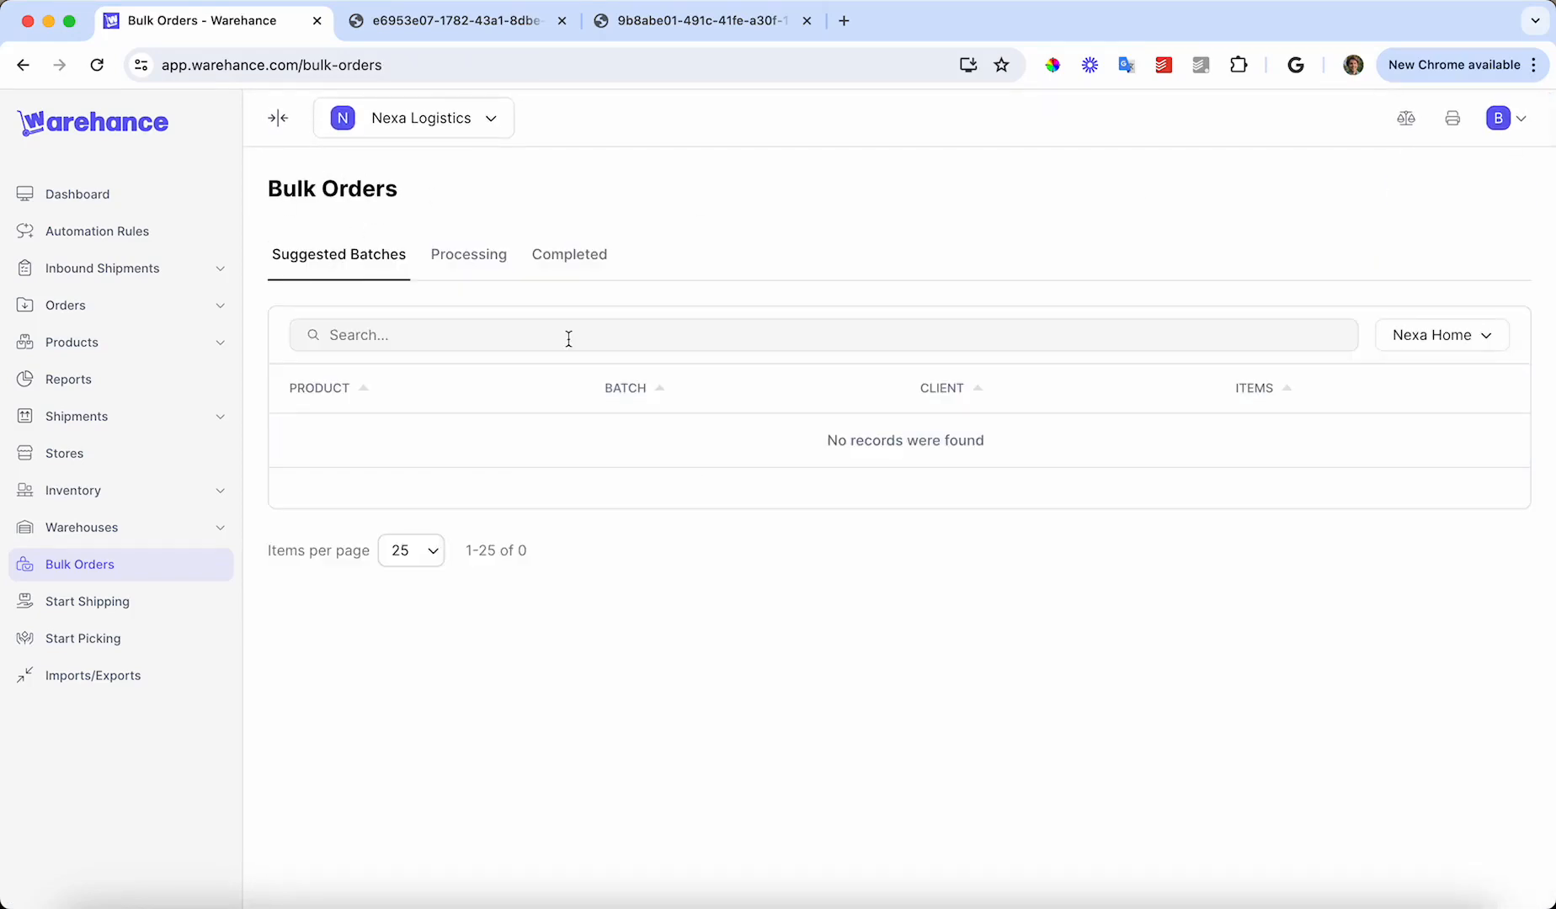
pyautogui.click(499, 257)
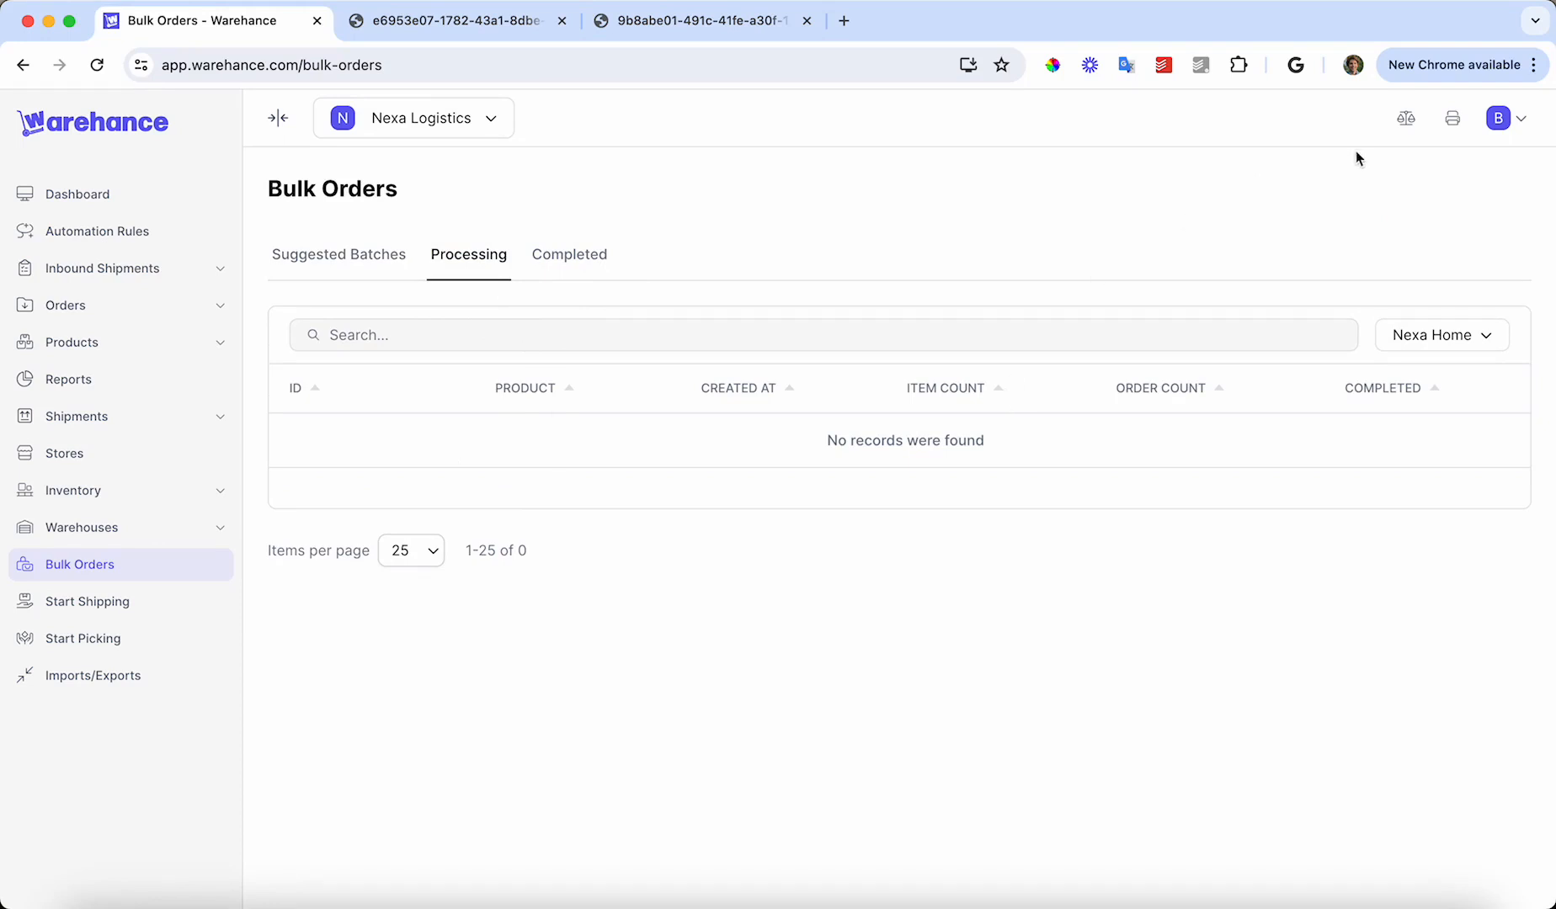
# Open the scale settings, check which weight scales can be selected, and close the settings without saving.
pyautogui.click(1405, 122)
pyautogui.click(813, 504)
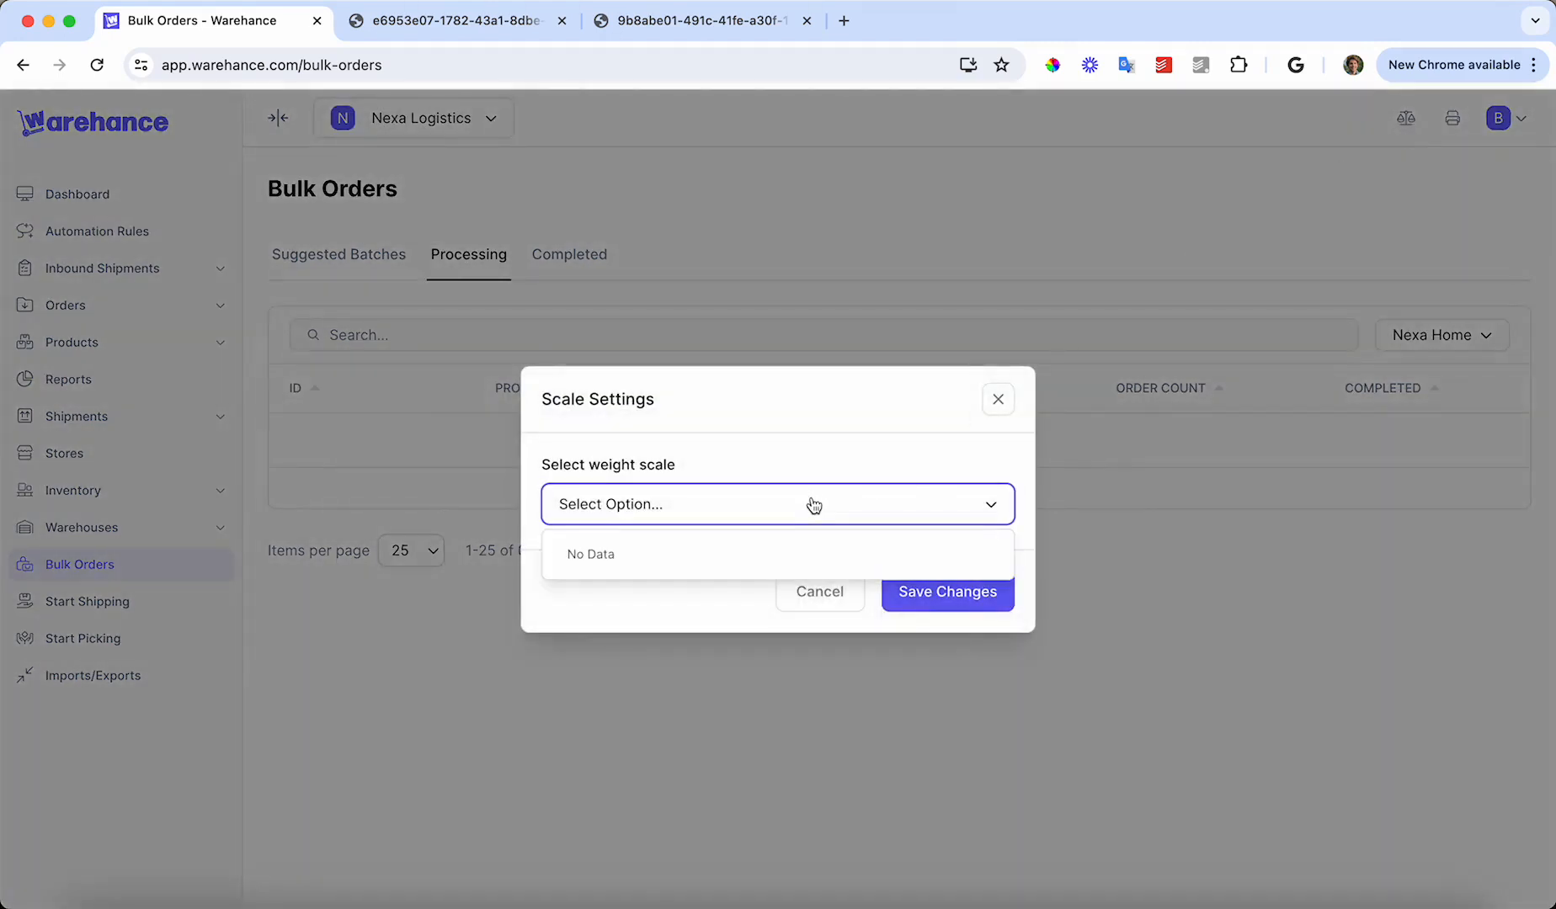
pyautogui.click(813, 504)
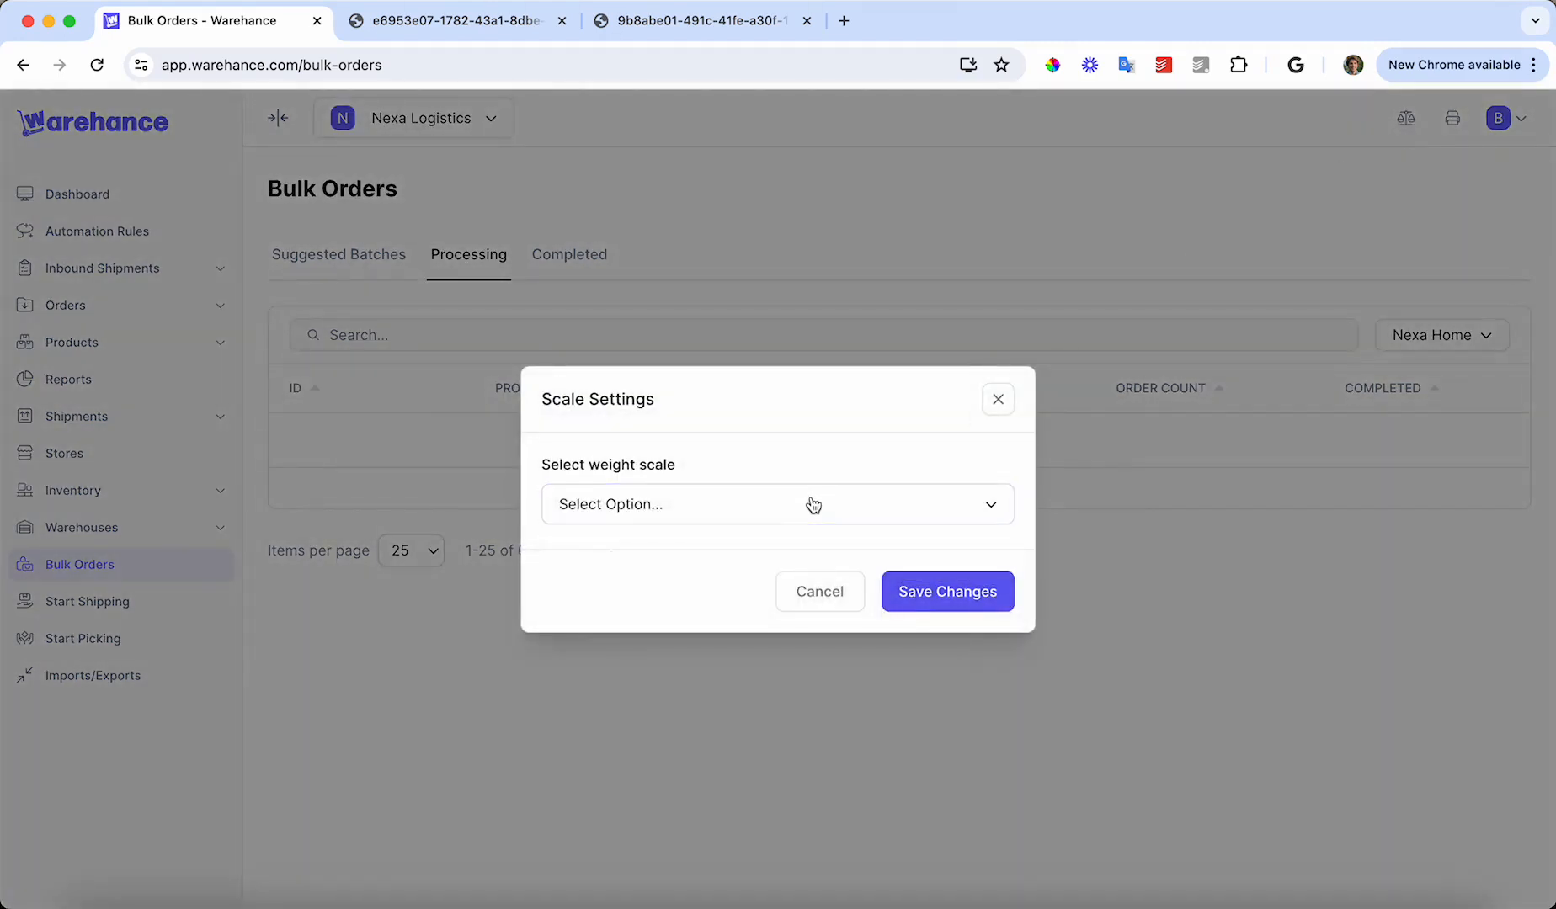
pyautogui.click(1362, 110)
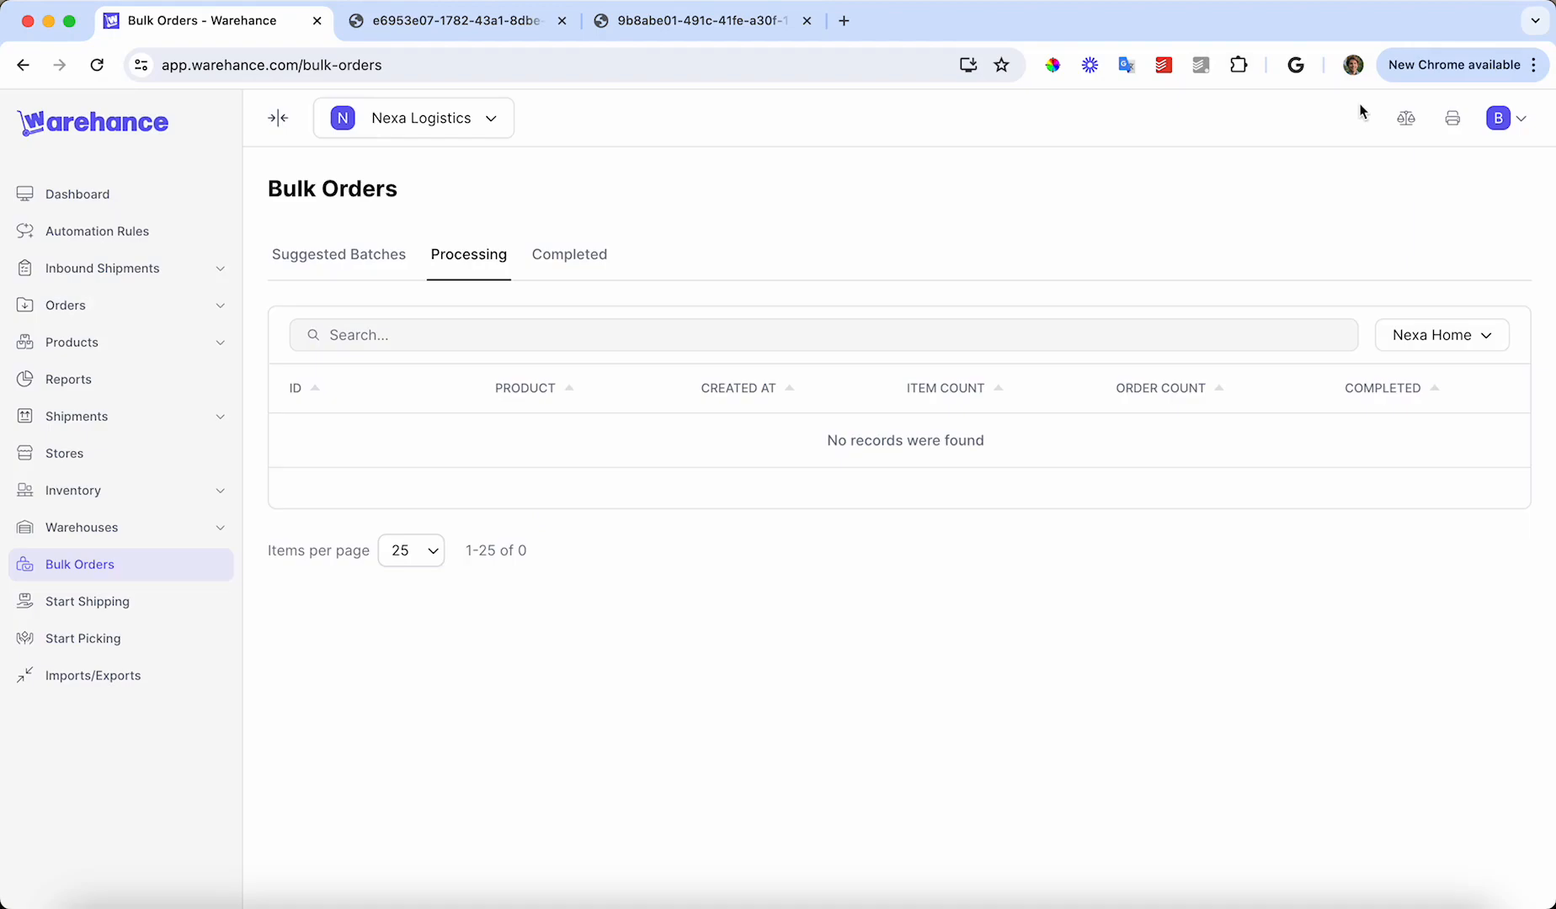
# Open the printer settings and view the printers available for labels and for invoices.
pyautogui.click(1454, 121)
pyautogui.click(779, 370)
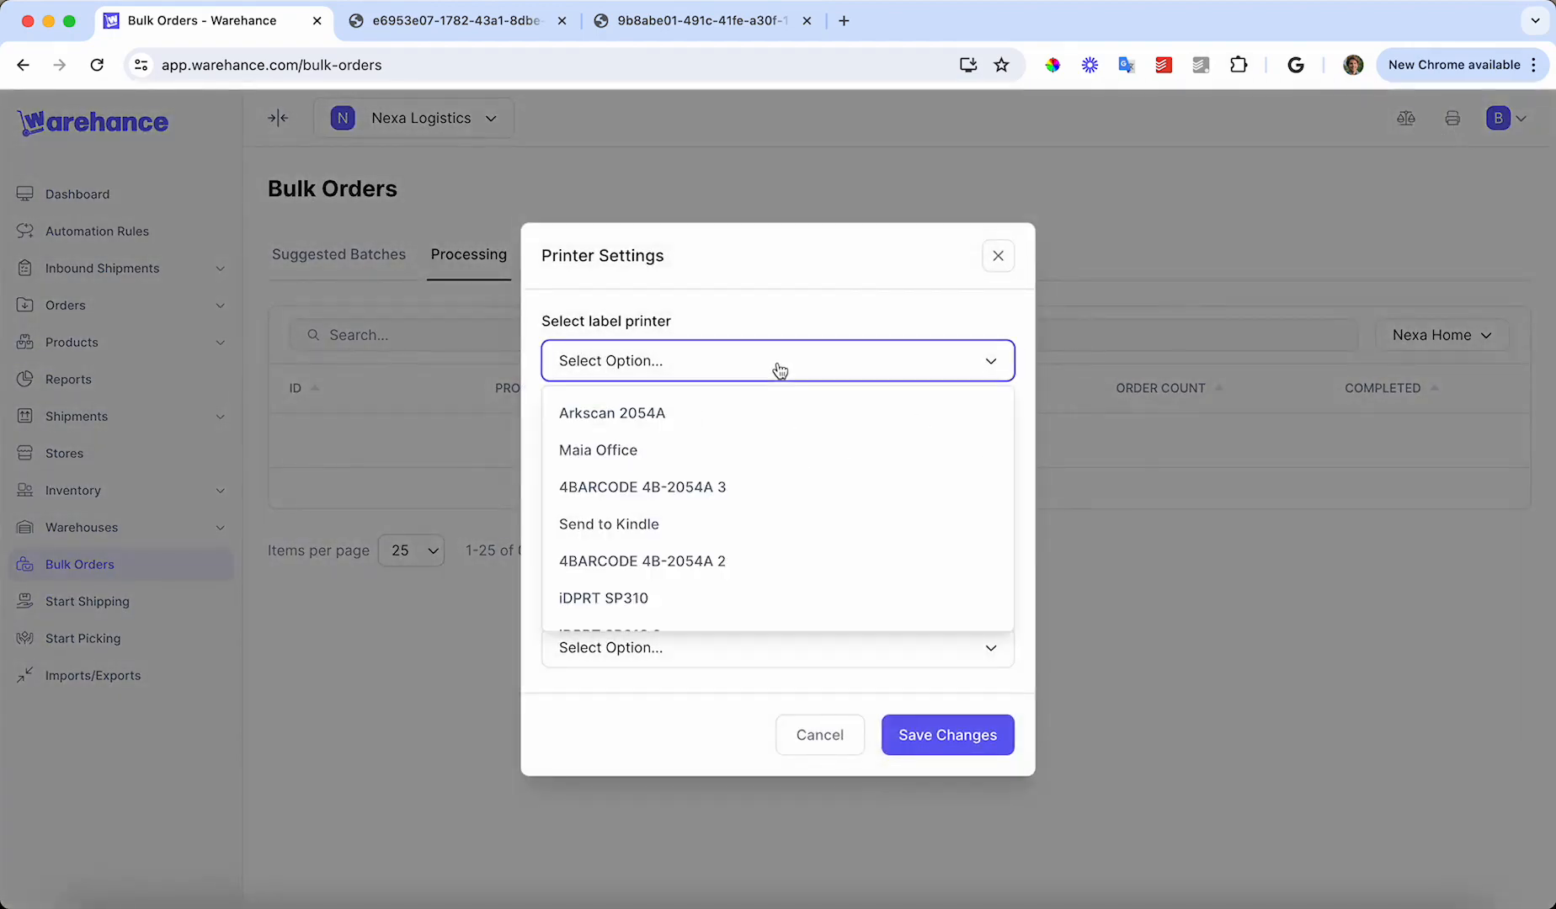
pyautogui.click(779, 370)
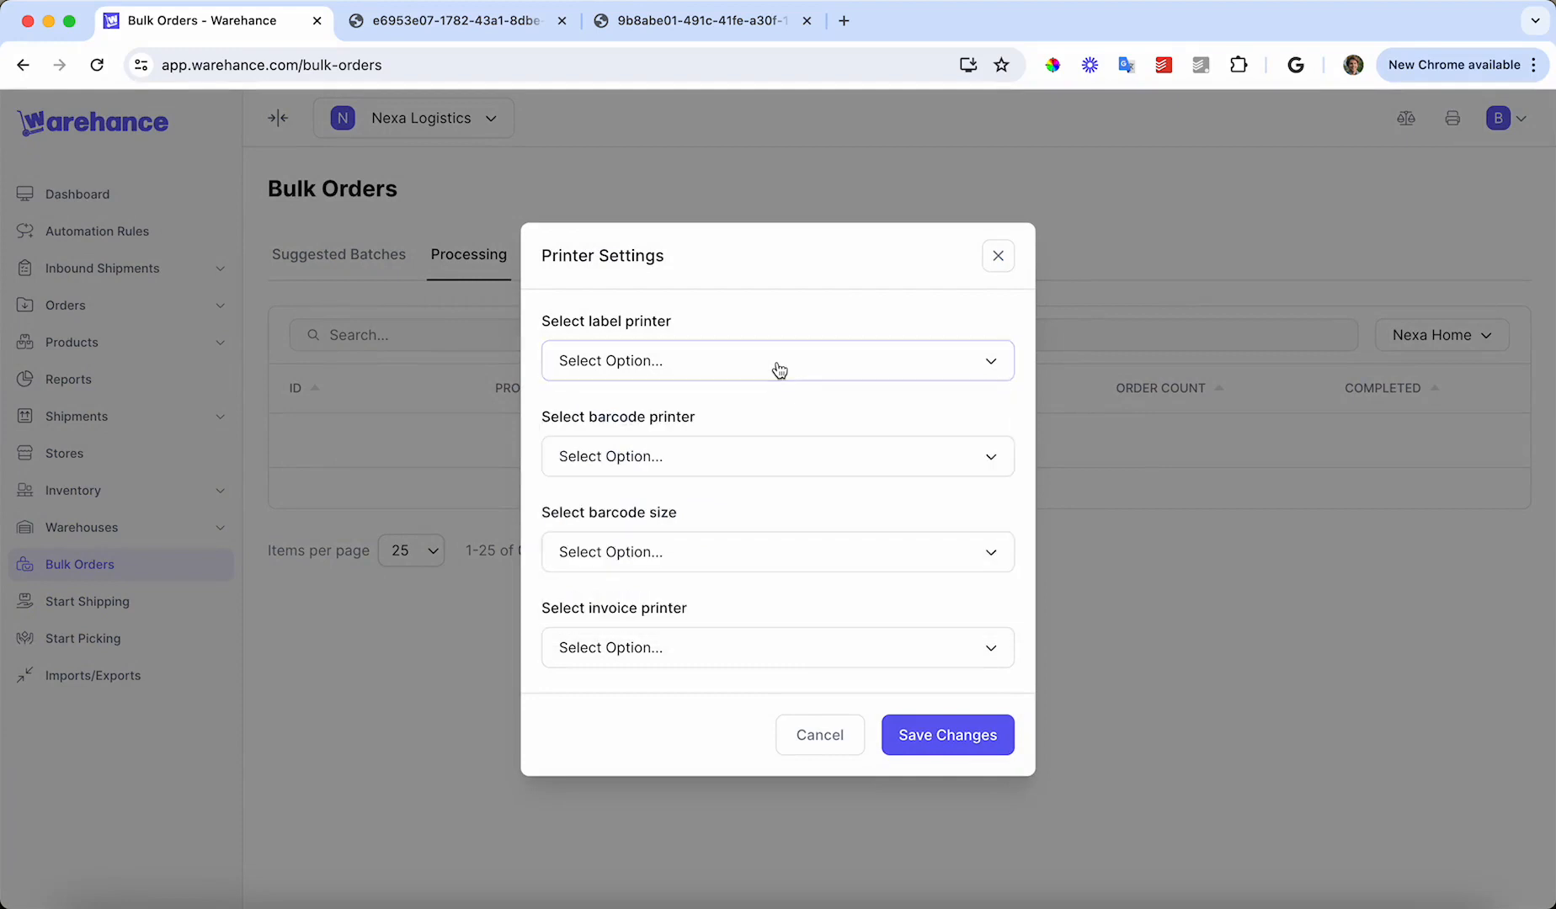
pyautogui.click(725, 653)
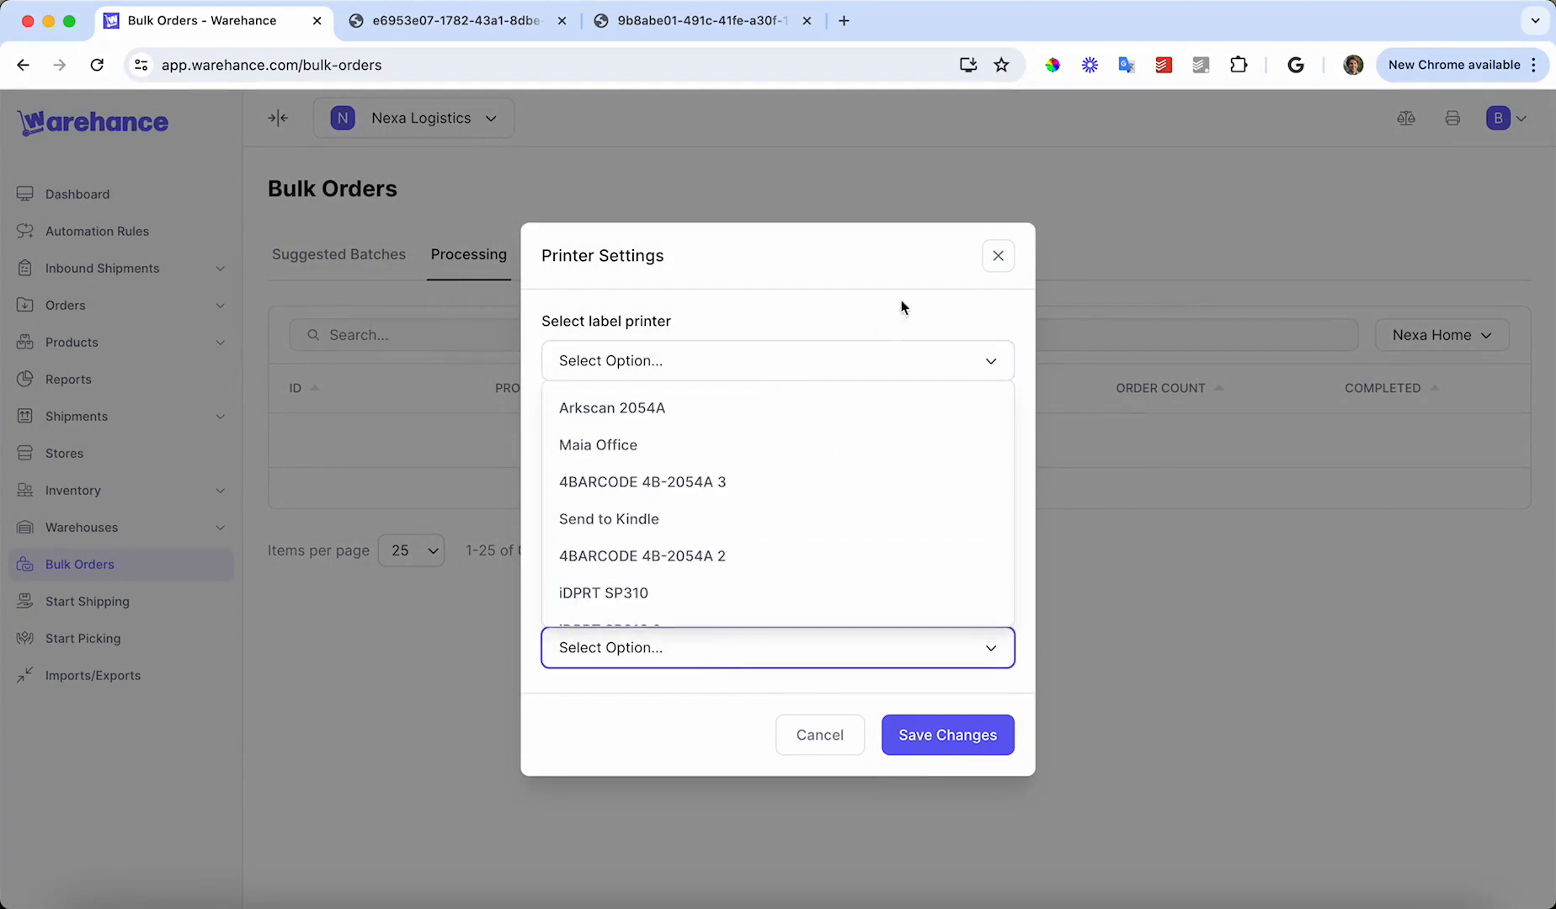